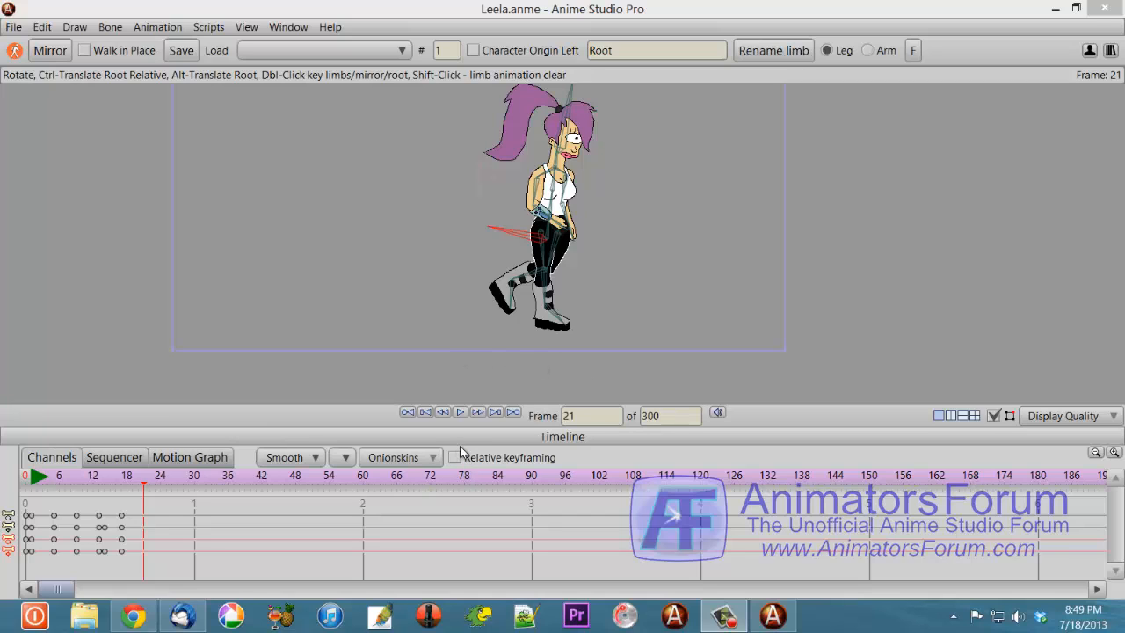
- Key the character's limbs at frame 21
click(260, 355)
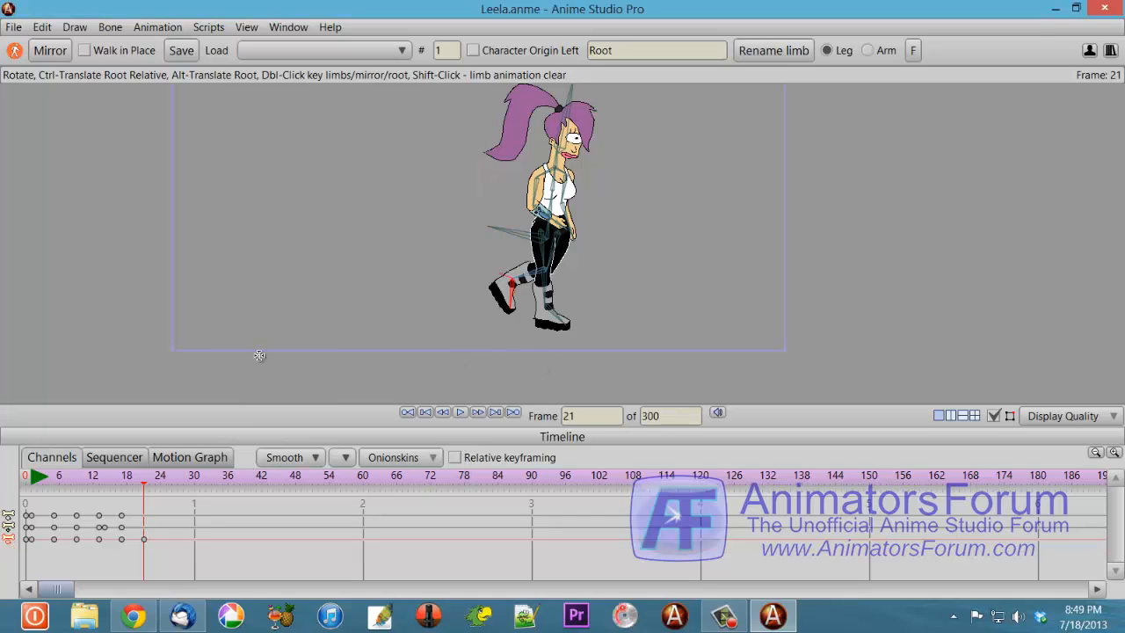
- Step back through the walk from frame 21 to frame 2 and forward again to review the first half cycle
key(Left)
key(Left)
key(Left)
key(Left)
key(Left)
key(Left)
key(Left)
key(Left)
key(Left)
key(Left)
key(Left)
key(Left)
key(Left)
key(Left)
key(Left)
key(Left)
key(Left)
key(Left)
key(Left)
key(Left)
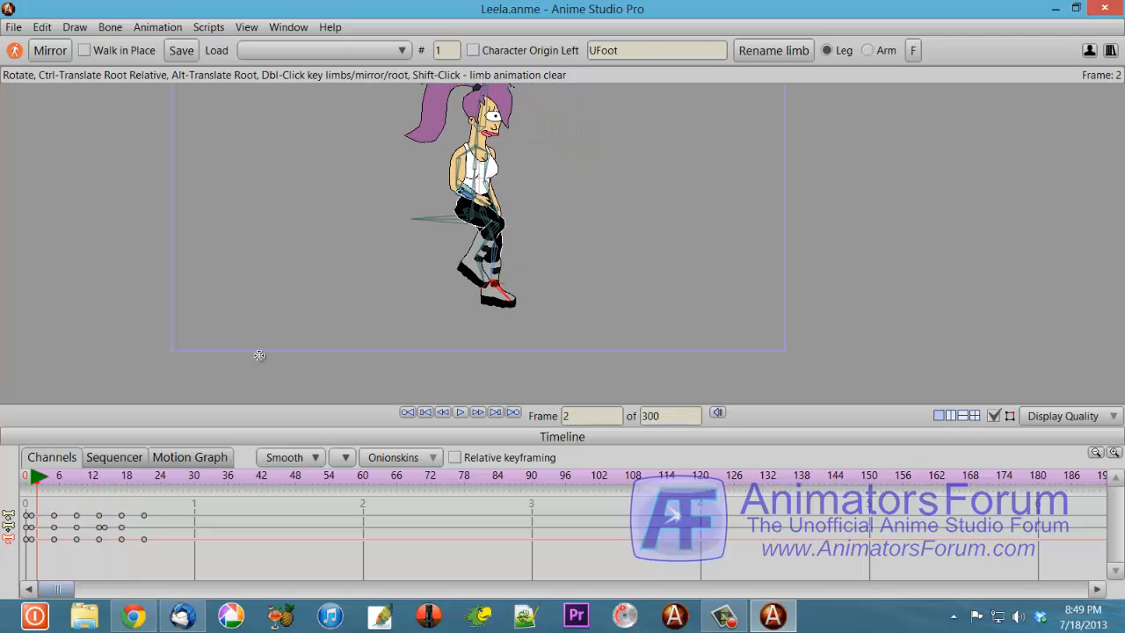
key(Right)
key(Right)
key(Right)
key(Right)
key(Right)
key(Right)
key(Right)
key(Right)
key(Right)
key(Right)
key(Right)
key(Right)
key(Right)
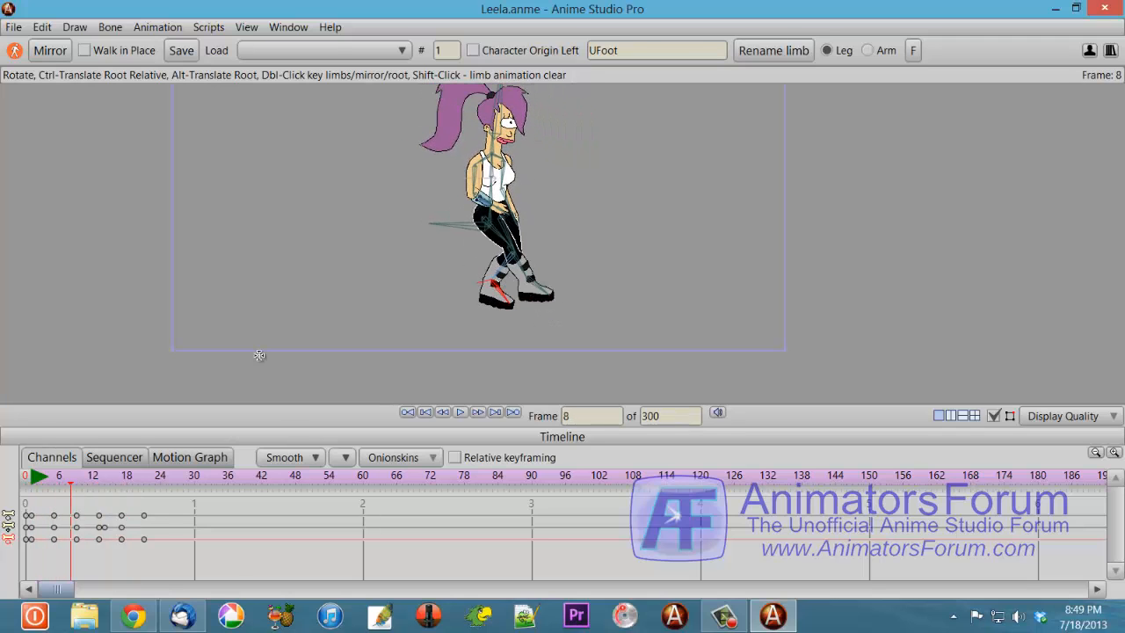
key(Right)
key(Right)
key(Right)
key(Right)
key(Right)
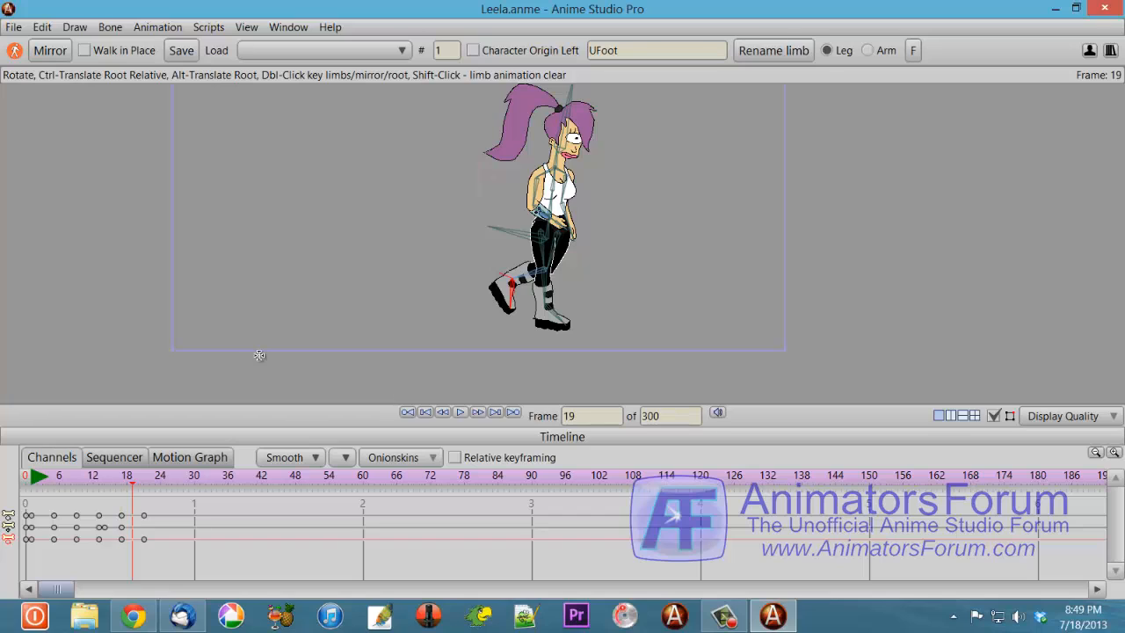
key(Right)
key(Right)
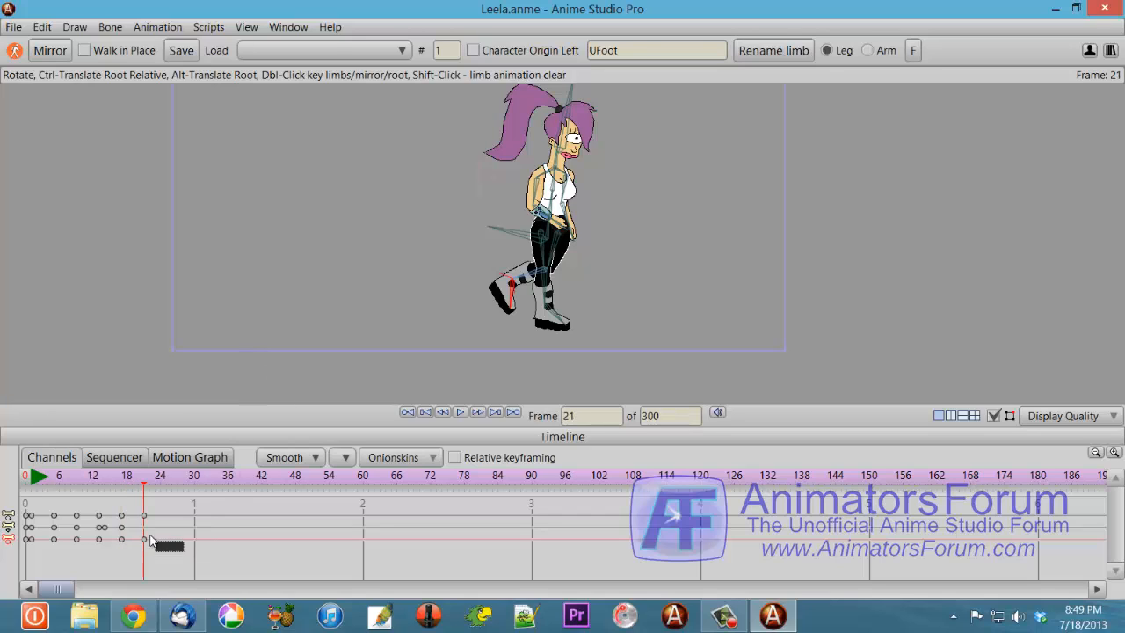
- Delete the keyframes at frame 21 and mirror the half walk cycle from that frame onward
drag(150, 541, 143, 516)
key(Delete)
click(59, 51)
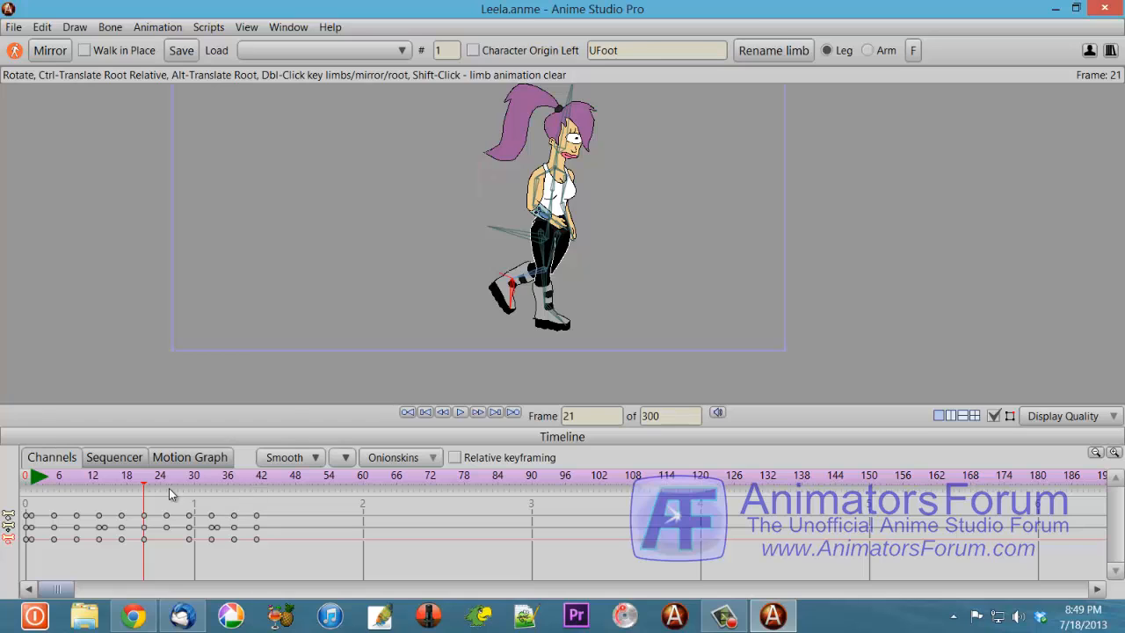
- Set an onion skin at frame 17 and move the root at frame 21 so the planted foot matches the outline
mouse_move(145, 490)
mouse_down()
mouse_move(156, 487)
mouse_move(38, 472)
mouse_move(70, 491)
mouse_move(156, 489)
mouse_move(144, 490)
mouse_up()
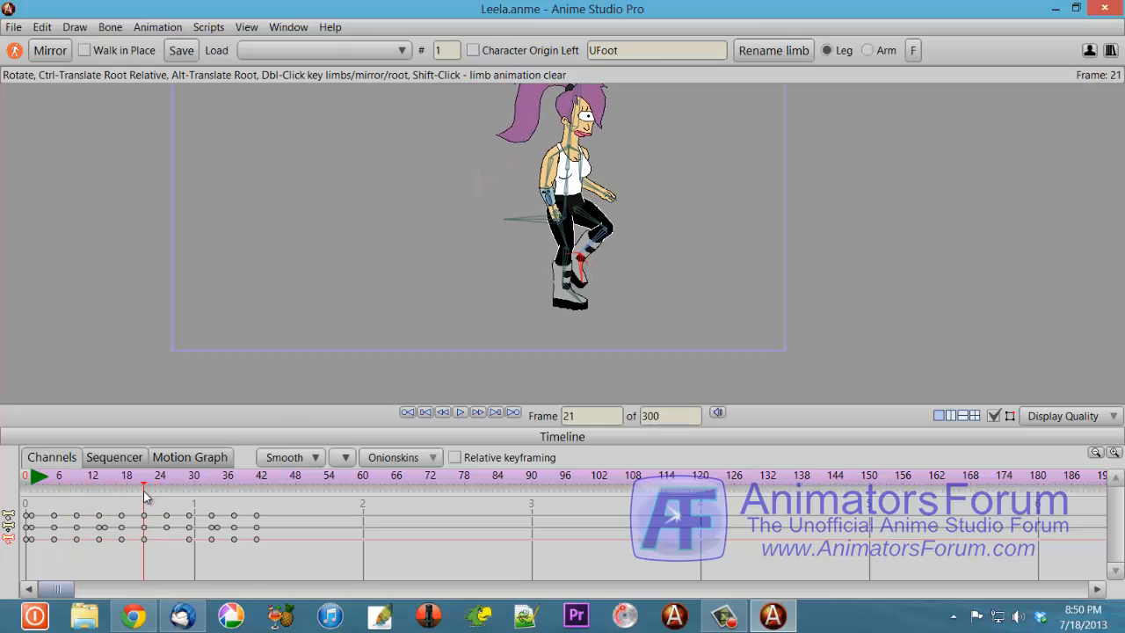
mouse_move(146, 497)
mouse_down()
mouse_move(119, 496)
mouse_move(144, 490)
mouse_up()
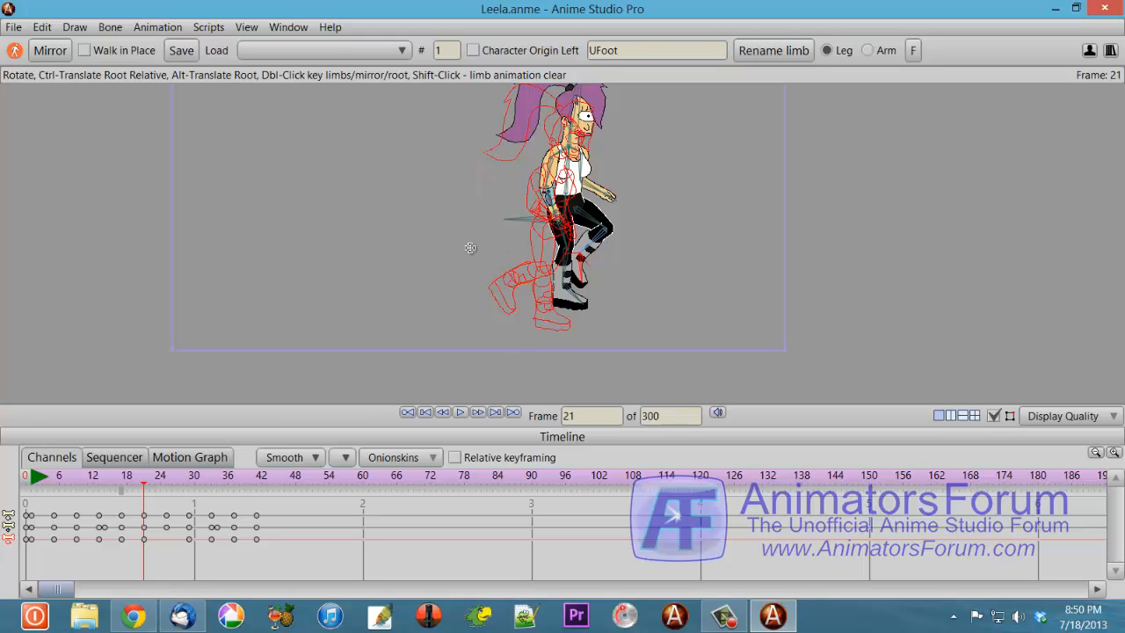
click(519, 219)
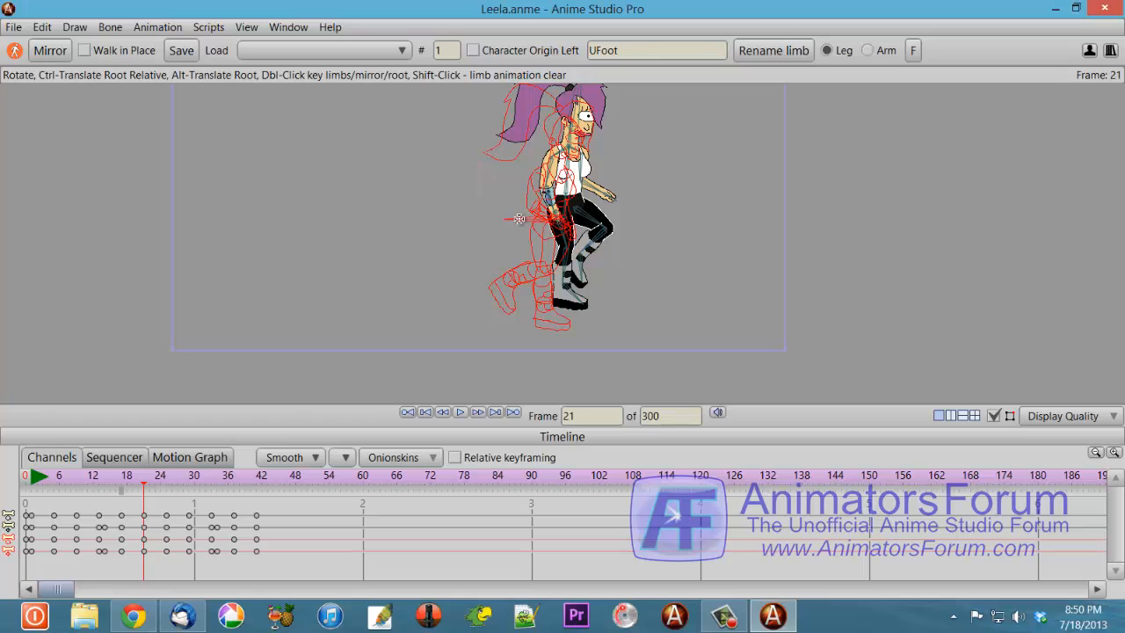
drag(520, 219, 500, 240)
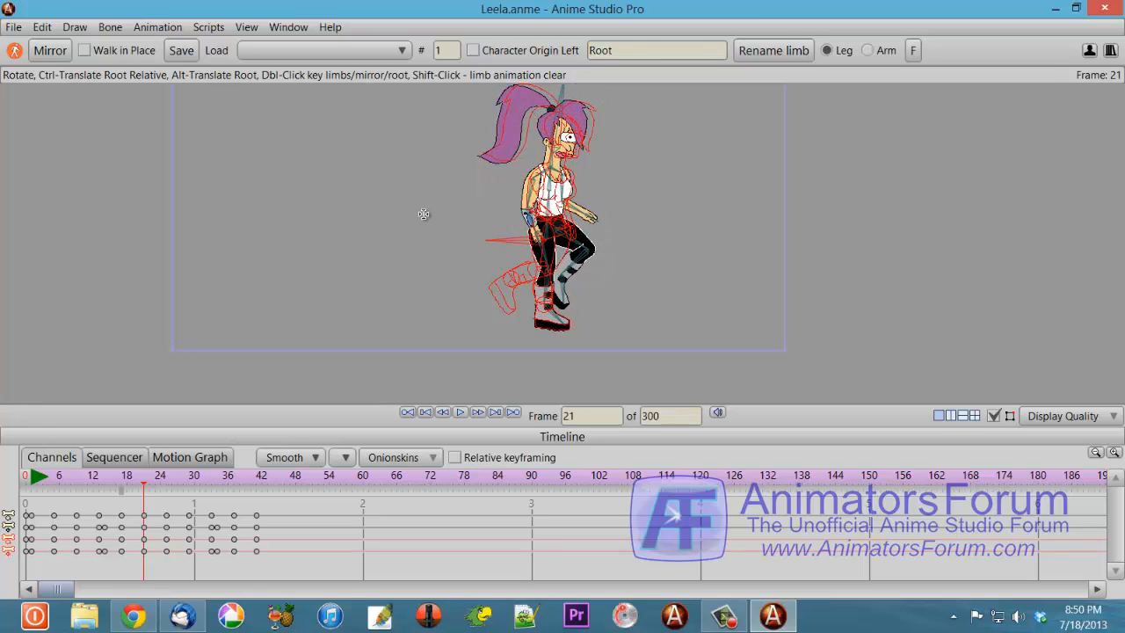
- Step forward past frame 27 and back to frame 9 to check the foot placement around the mirrored transition
key(Right)
key(Right)
key(Right)
key(Right)
key(Right)
key(Right)
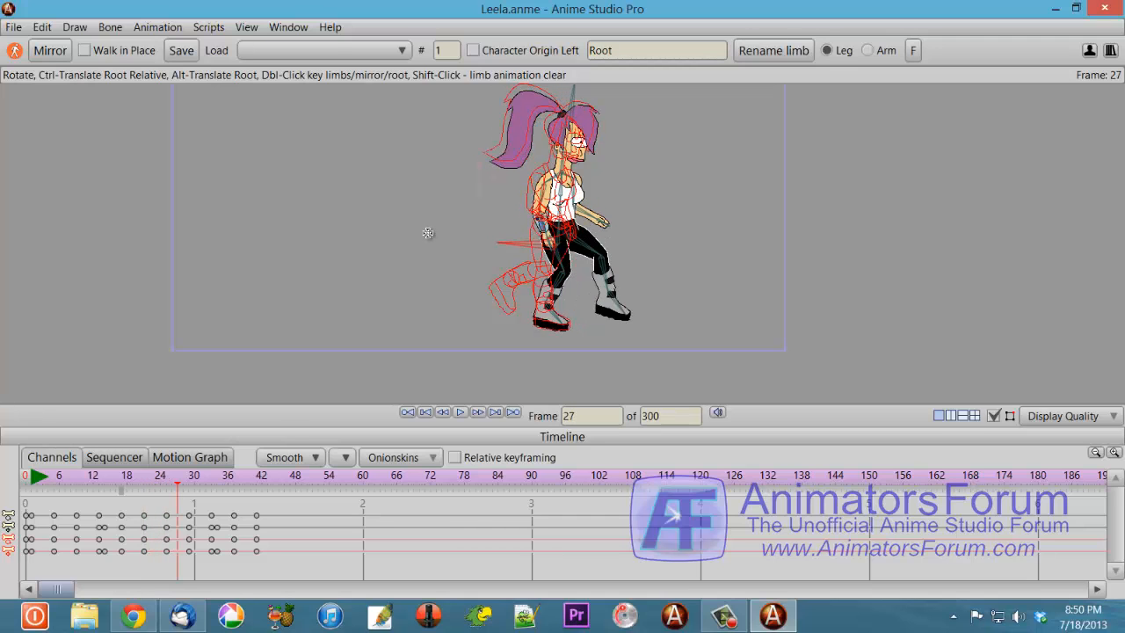
key(Right)
key(Right)
key(Right)
key(Left)
key(Left)
key(Left)
key(Left)
key(Left)
key(Left)
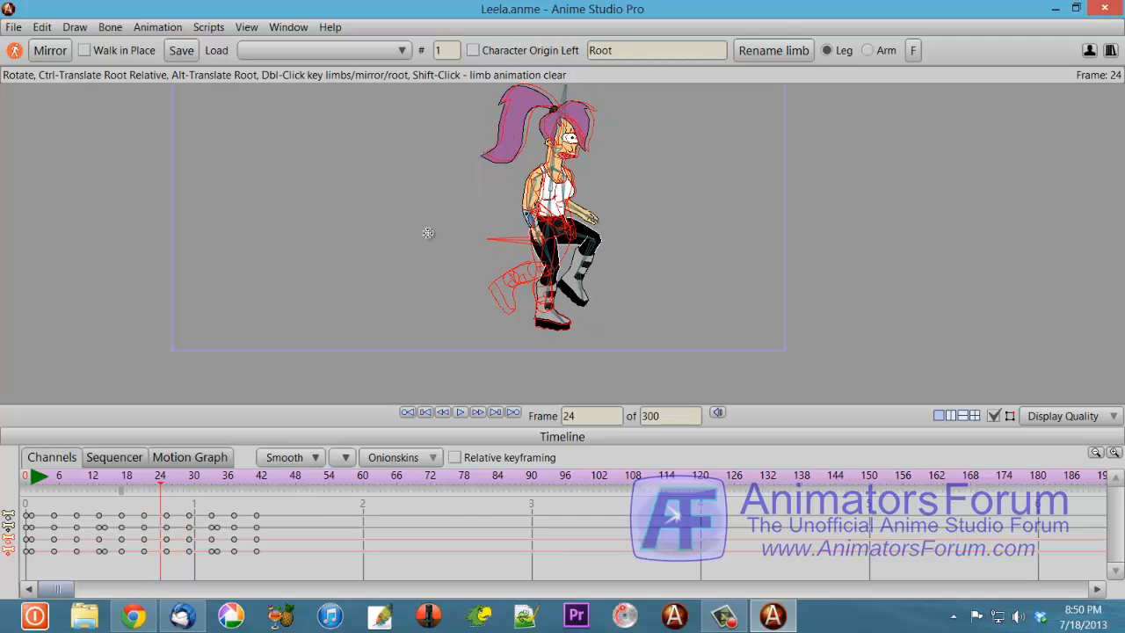
key(Left)
key(Left)
key(Left)
key(Left)
key(Left)
key(Left)
key(Left)
key(Left)
key(Left)
key(Left)
key(Left)
key(Left)
key(Left)
key(Left)
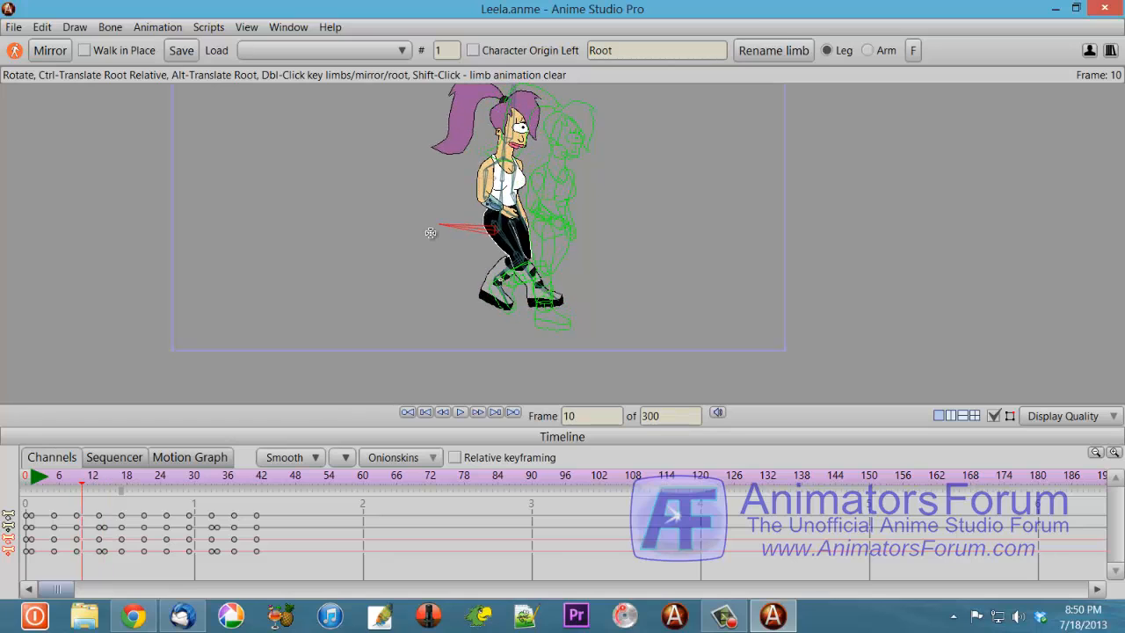
key(Left)
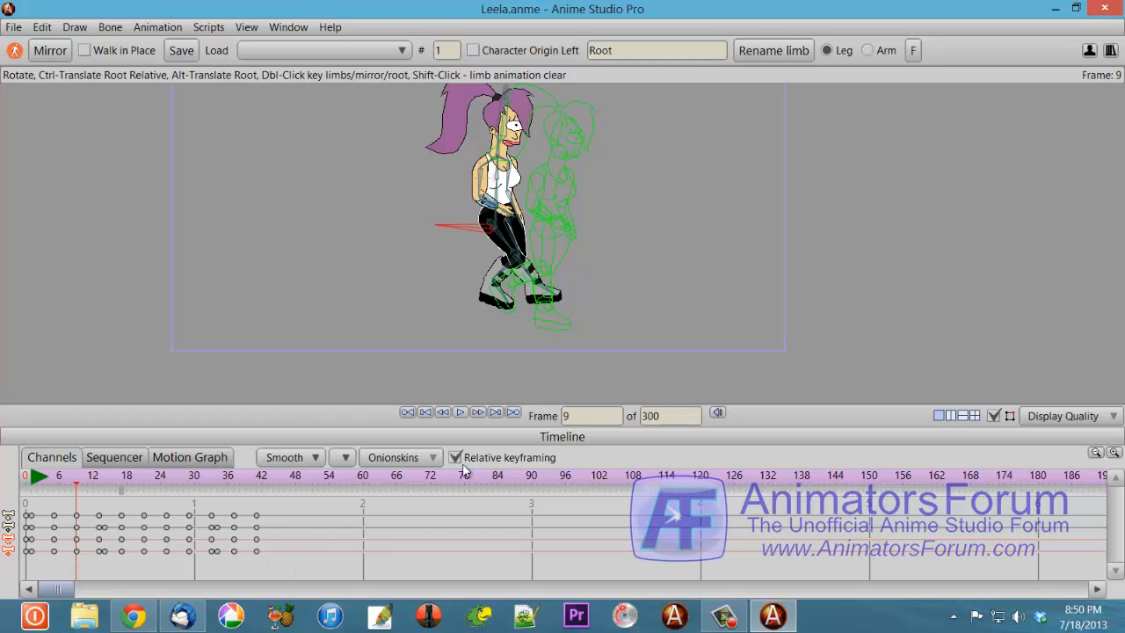
- Turn off relative keyframing and step forward to frame 41 to check the mirrored half of the walk
click(455, 458)
key(Right)
key(Right)
key(Right)
key(Right)
key(Right)
key(Right)
key(Right)
key(Right)
key(Right)
key(Right)
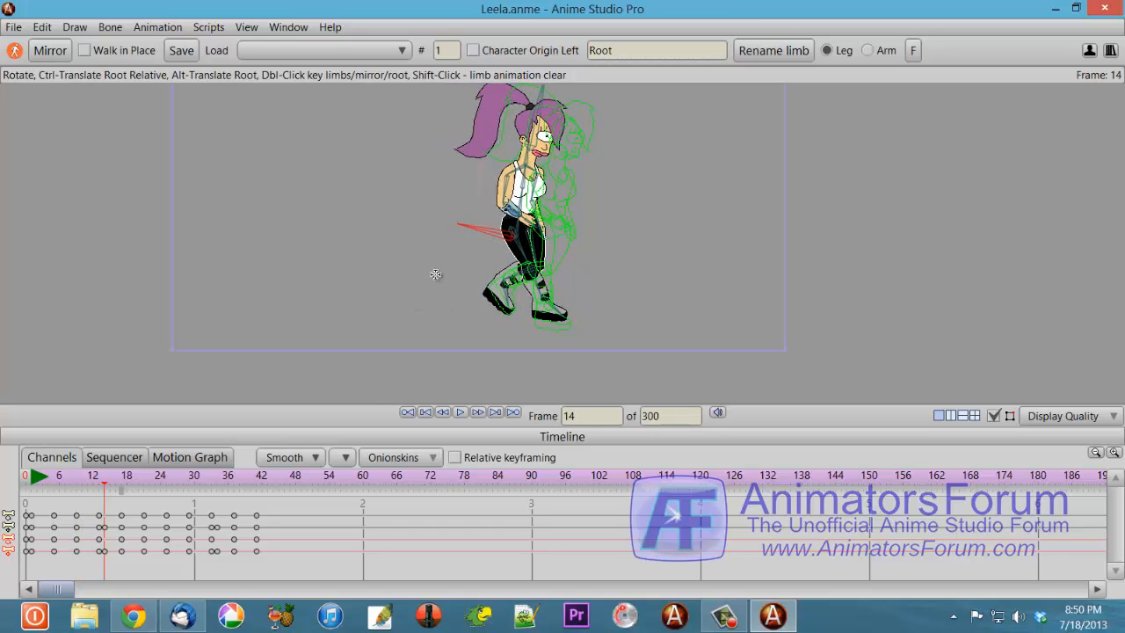
key(Right)
key(Right)
key(Right)
key(Right)
key(Right)
key(Right)
key(Right)
key(Right)
key(Right)
key(Right)
key(Right)
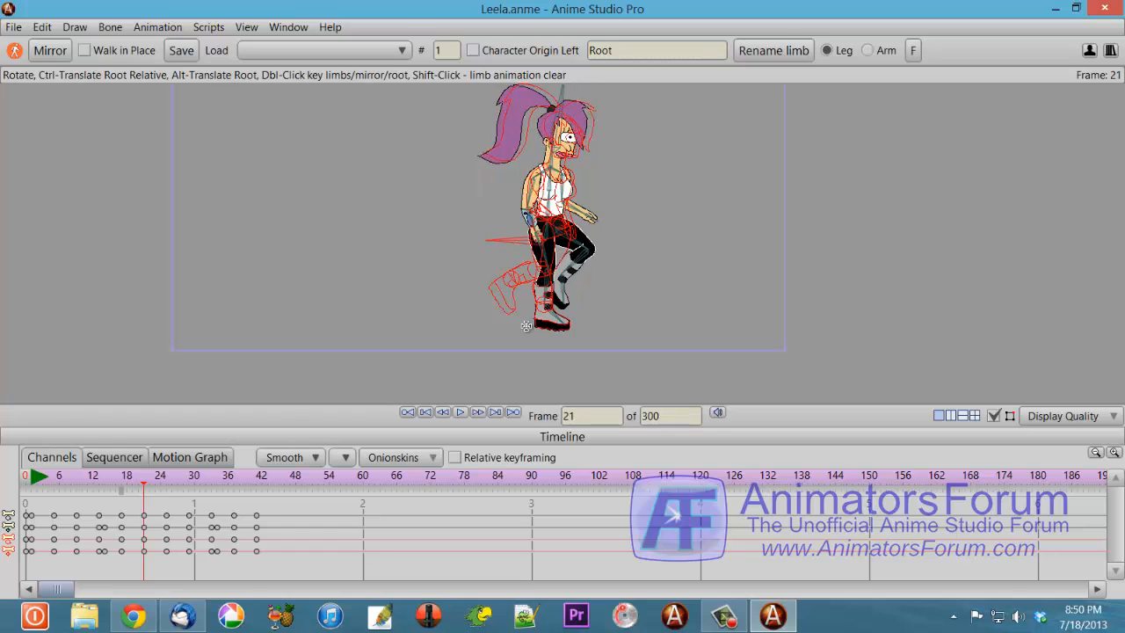
key(Right)
key(Right)
key(Right)
key(Right)
key(Right)
key(Right)
key(Right)
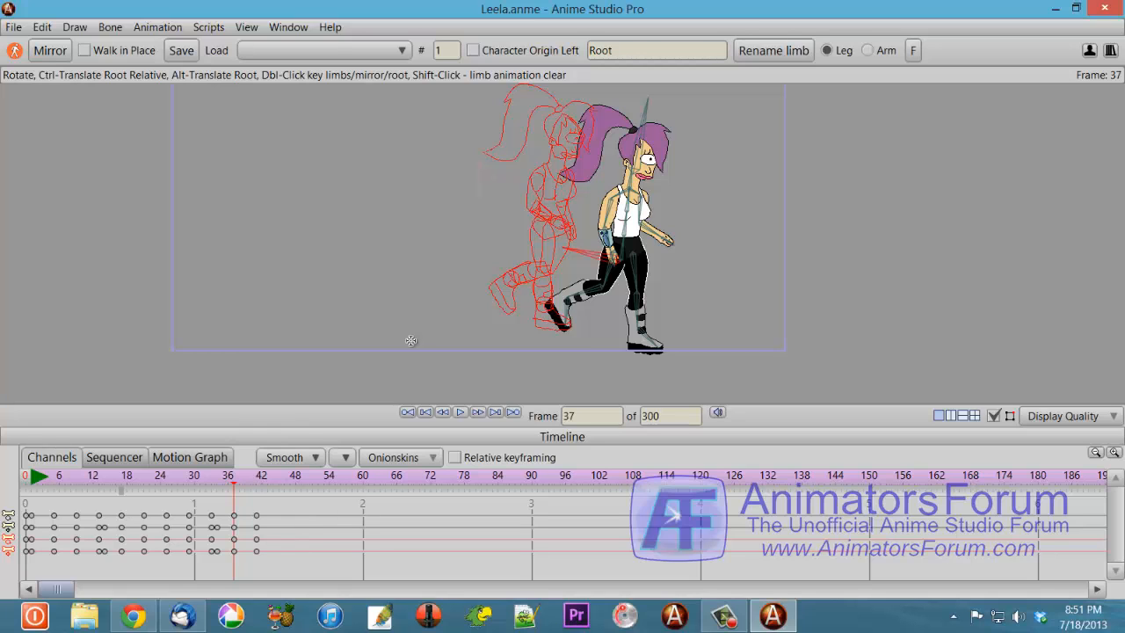
key(Right)
key(Right)
key(Right)
key(Right)
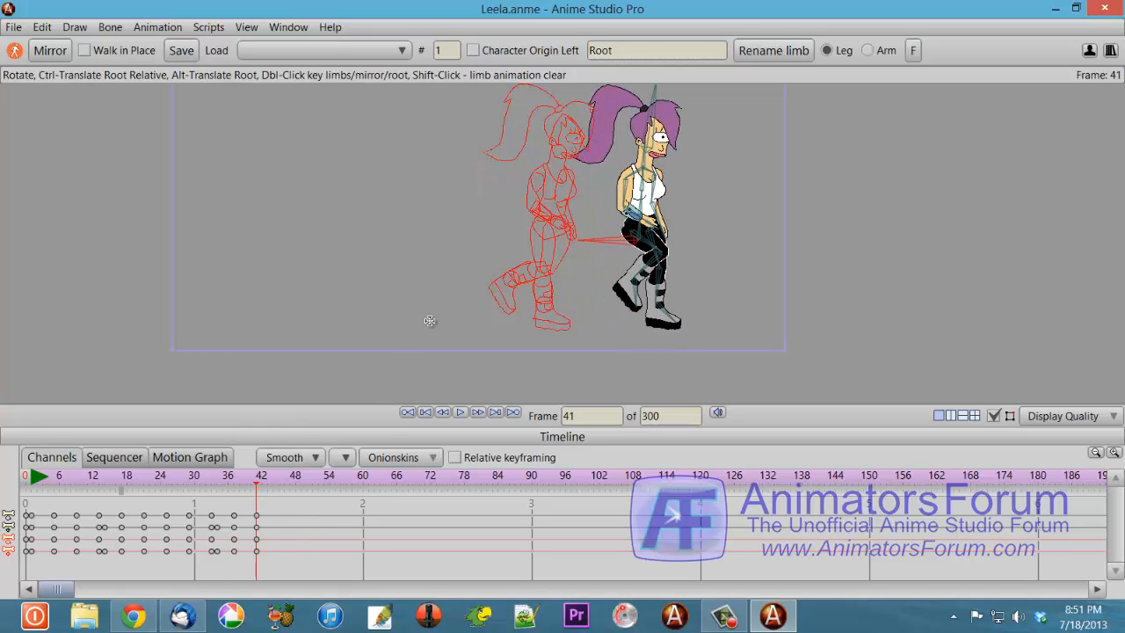
- Replace the frame 17 onion skin with one at frame 37, and move the root at frame 41 to align the planted foot
key(Left)
key(Left)
key(Left)
key(Left)
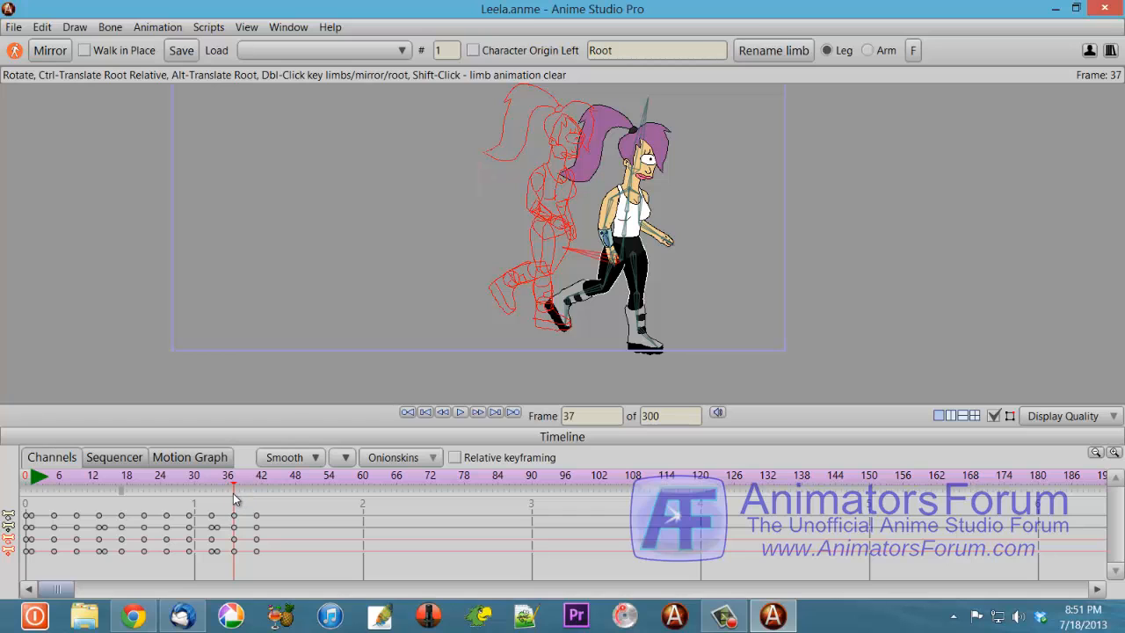
click(121, 491)
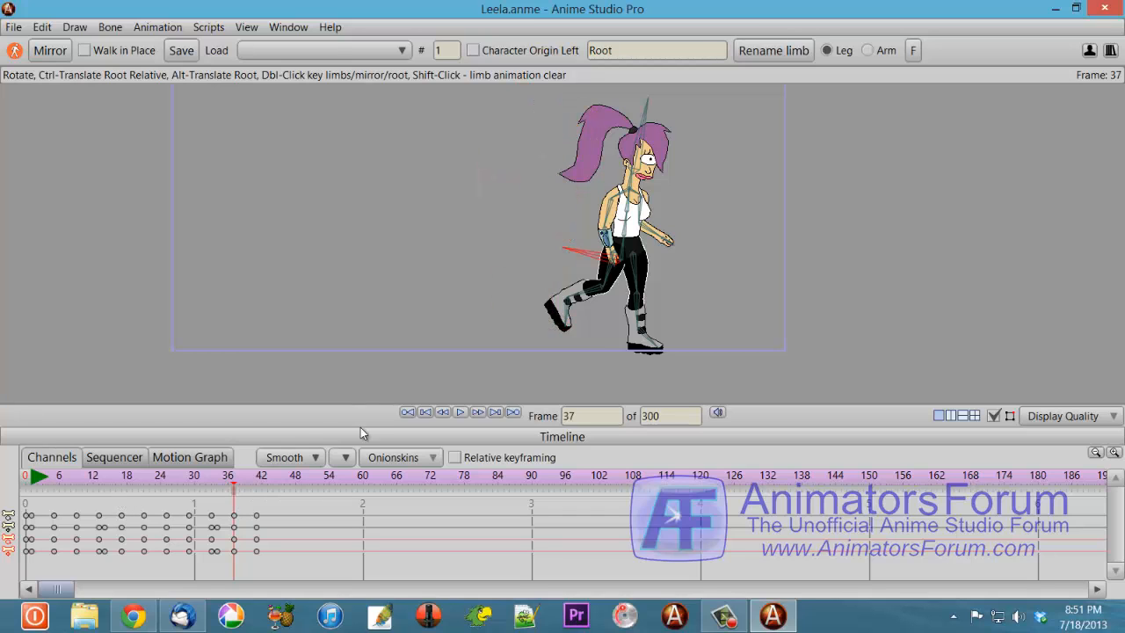
key(Right)
key(Right)
key(Right)
key(Right)
key(Right)
key(Left)
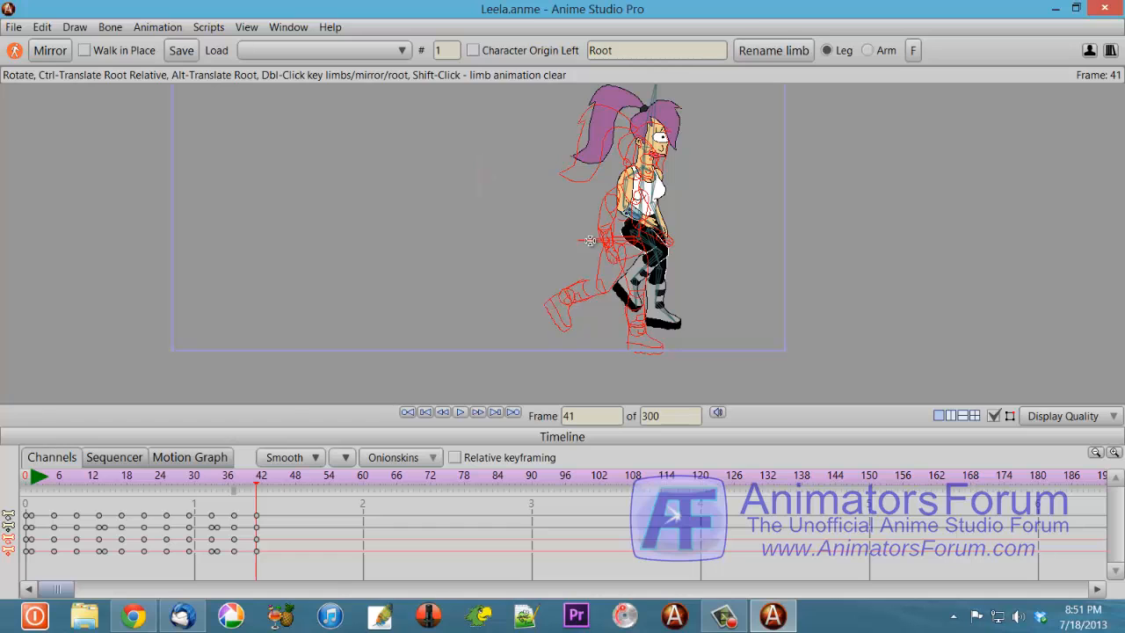
drag(590, 240, 572, 267)
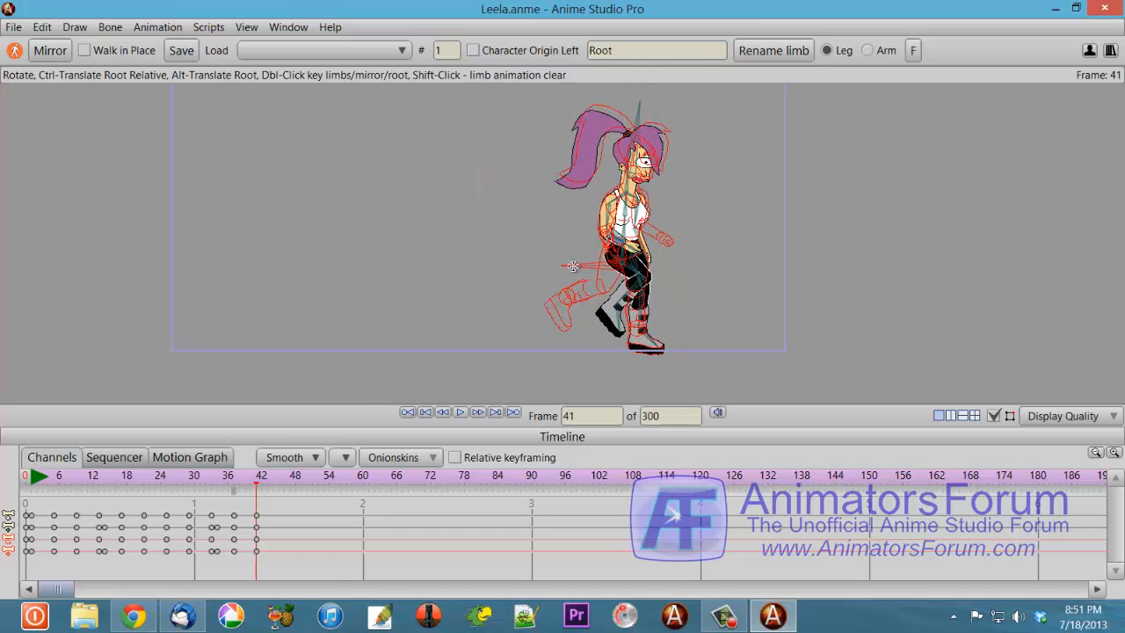
- Step backward from frame 41 to frame 8 to review the corrected full walk cycle
key(ctrl+Left)
key(ctrl+Left)
key(ctrl+Left)
key(ctrl+Left)
key(ctrl+Left)
key(ctrl+Left)
key(ctrl+Left)
key(ctrl+Left)
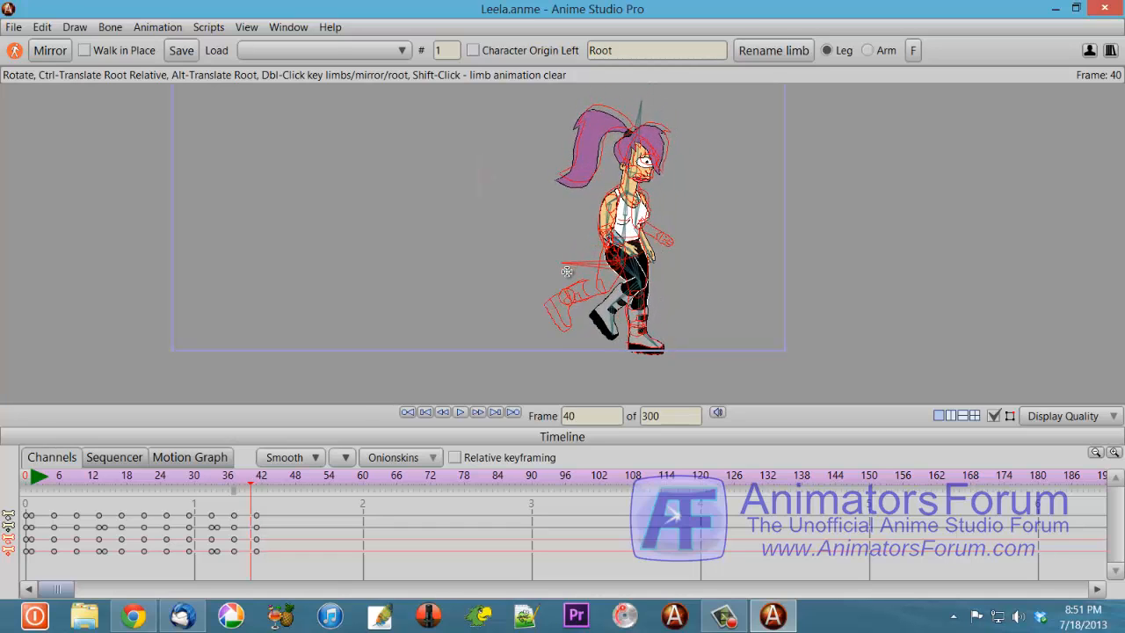
key(ctrl+Left)
key(ctrl+Left)
key(ctrl+Left)
key(ctrl+Left)
key(ctrl+Left)
key(ctrl+Left)
key(ctrl+Left)
key(ctrl+Left)
key(ctrl+Left)
key(ctrl+Left)
key(ctrl+Left)
key(ctrl+Left)
key(ctrl+Left)
key(ctrl+Left)
key(ctrl+Left)
key(ctrl+Left)
key(ctrl+Left)
key(ctrl+Left)
key(ctrl+Left)
key(ctrl+Left)
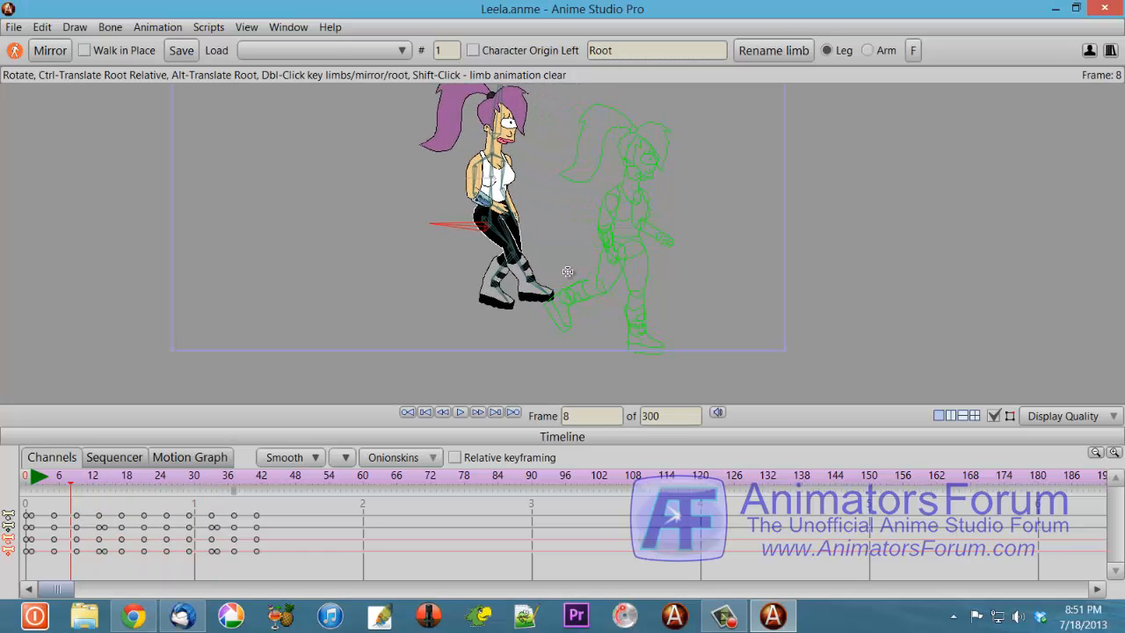
- Step forward from frame 8 to frame 37 to check the planted feet against the onion skin
key(ctrl+Right)
key(ctrl+Right)
key(ctrl+Right)
key(ctrl+Right)
key(ctrl+Right)
key(ctrl+Right)
key(ctrl+Right)
key(ctrl+Right)
key(ctrl+Right)
key(ctrl+Right)
key(ctrl+Right)
key(ctrl+Right)
key(ctrl+Right)
key(ctrl+Right)
key(ctrl+Right)
key(ctrl+Right)
key(ctrl+Right)
key(ctrl+Right)
key(ctrl+Right)
key(ctrl+Right)
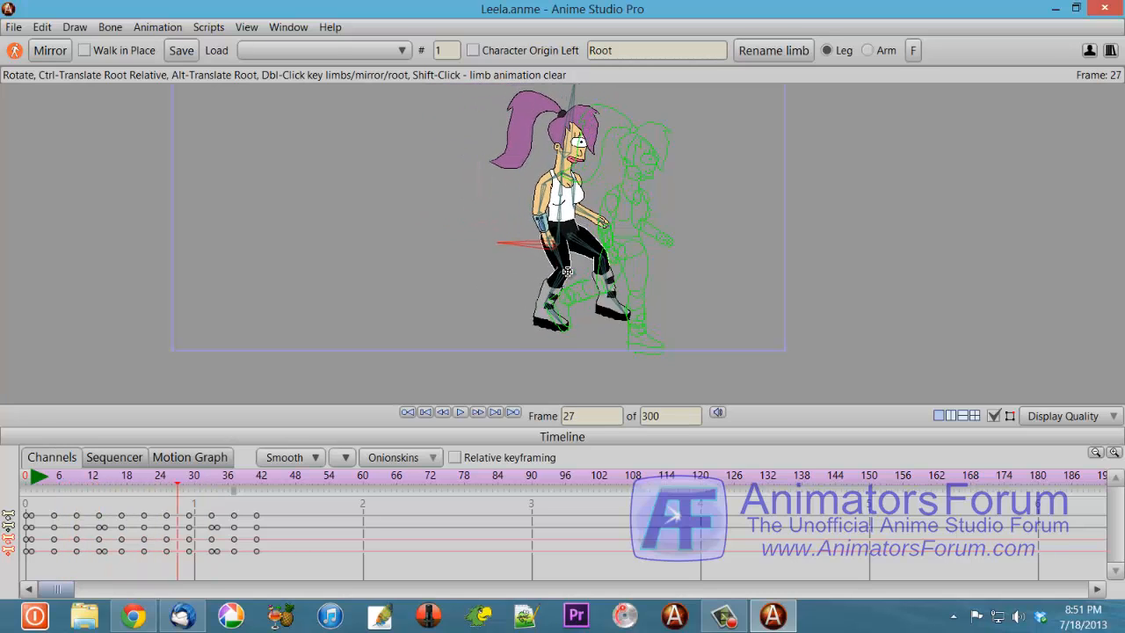
key(ctrl+Right)
key(ctrl+Right)
key(ctrl+Right)
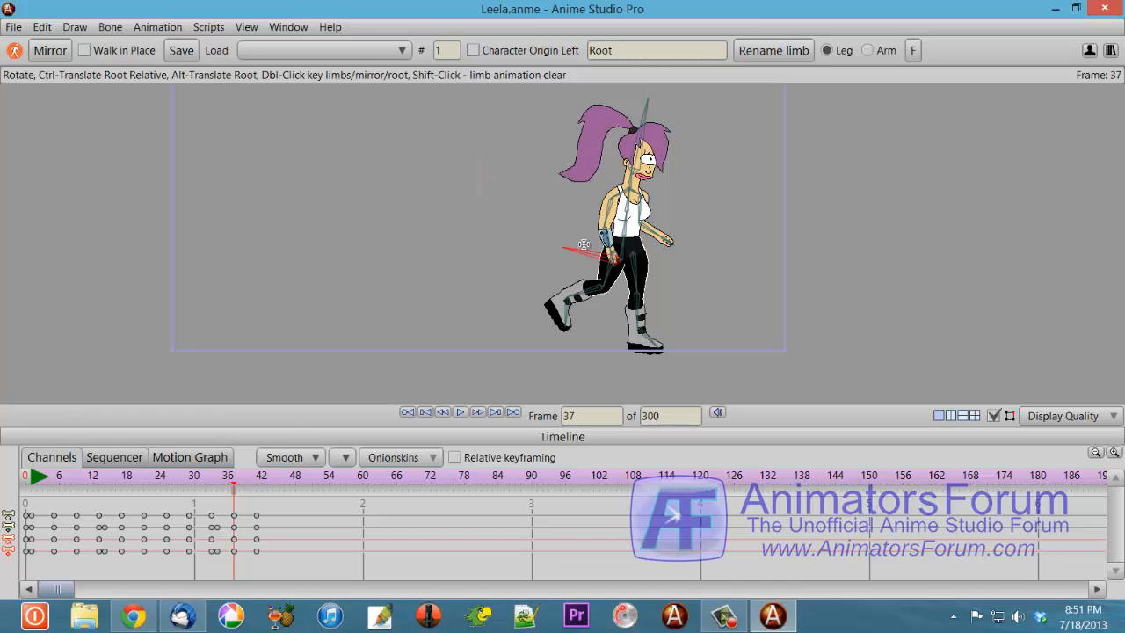
- Step backward through the mirrored half of the walk to frame 20 to check the foot contacts
key(ctrl+Left)
key(ctrl+Left)
key(ctrl+Left)
key(ctrl+Left)
key(ctrl+Left)
key(ctrl+Left)
key(ctrl+Left)
key(ctrl+Left)
key(ctrl+Left)
key(ctrl+Left)
key(ctrl+Left)
key(ctrl+Left)
key(ctrl+Left)
key(ctrl+Left)
key(ctrl+Left)
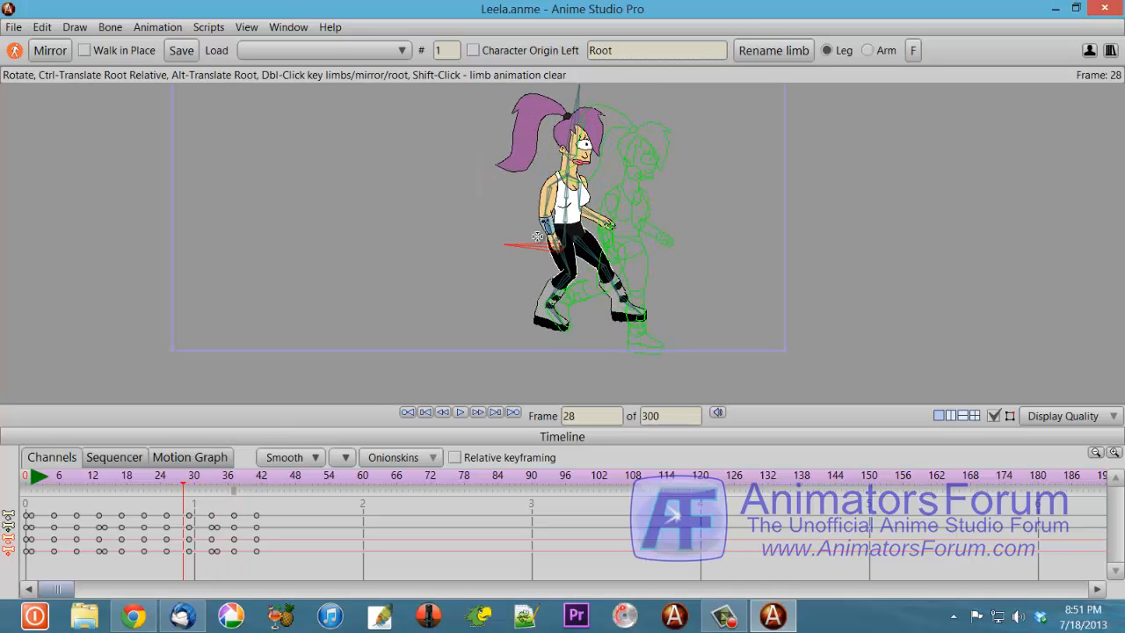
key(ctrl+Left)
key(ctrl+Left)
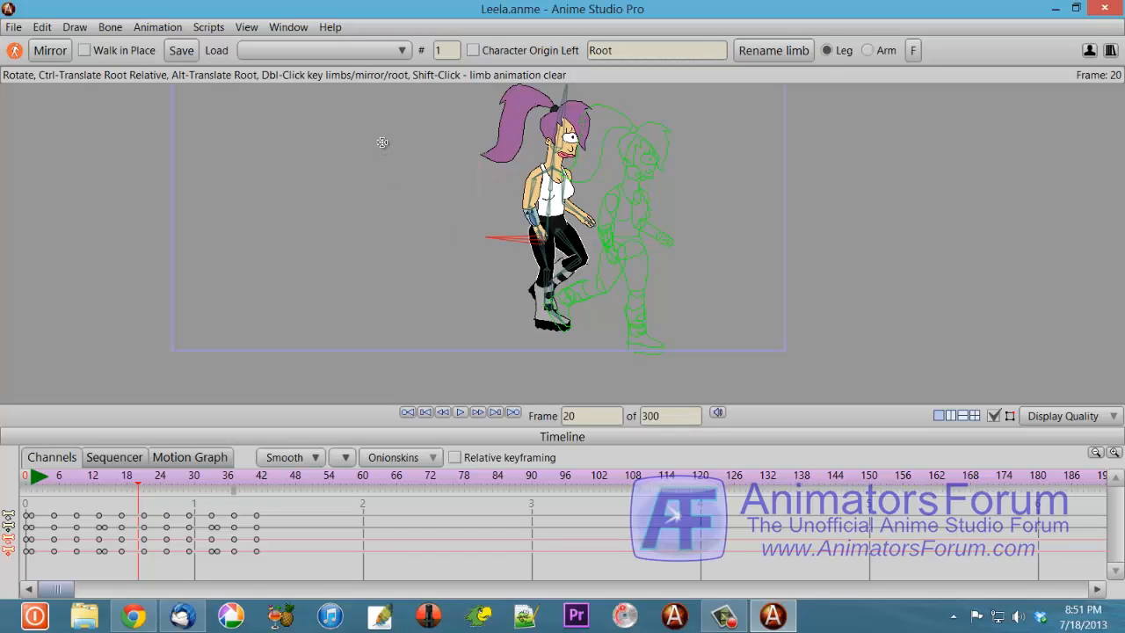
- Browse the Misc folder of saved bone animations and return to the home list
click(402, 50)
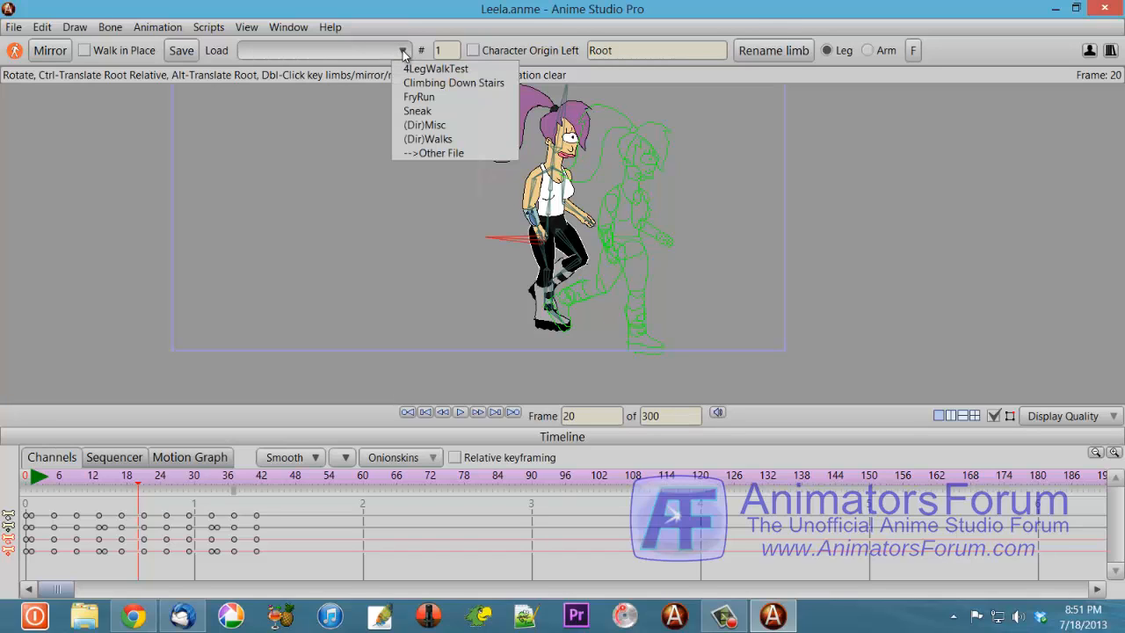
click(450, 125)
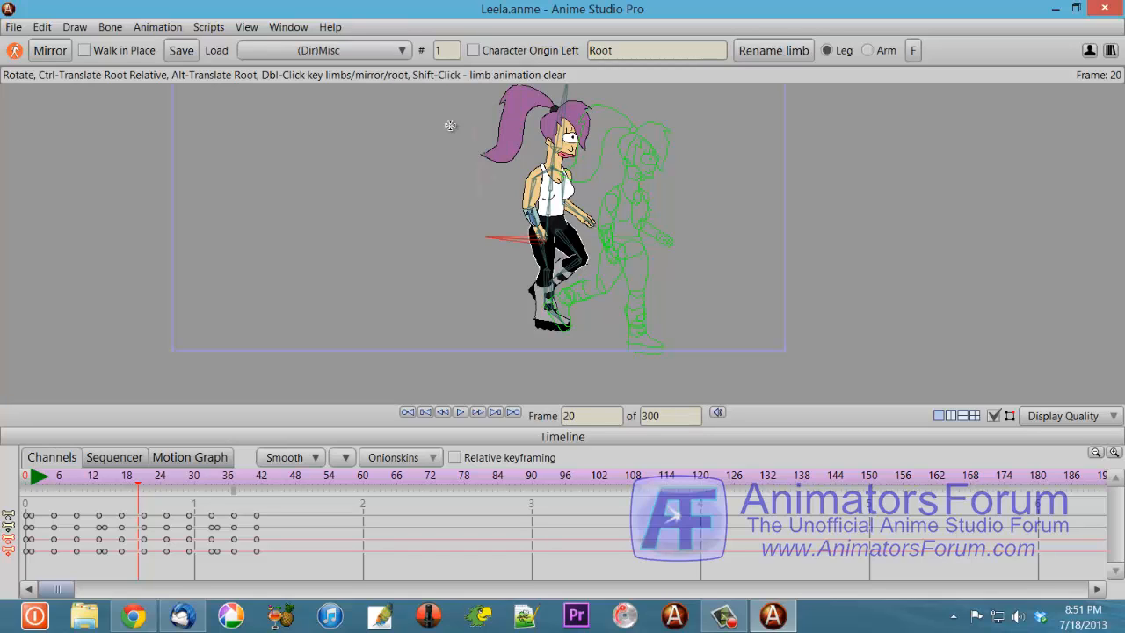
click(401, 52)
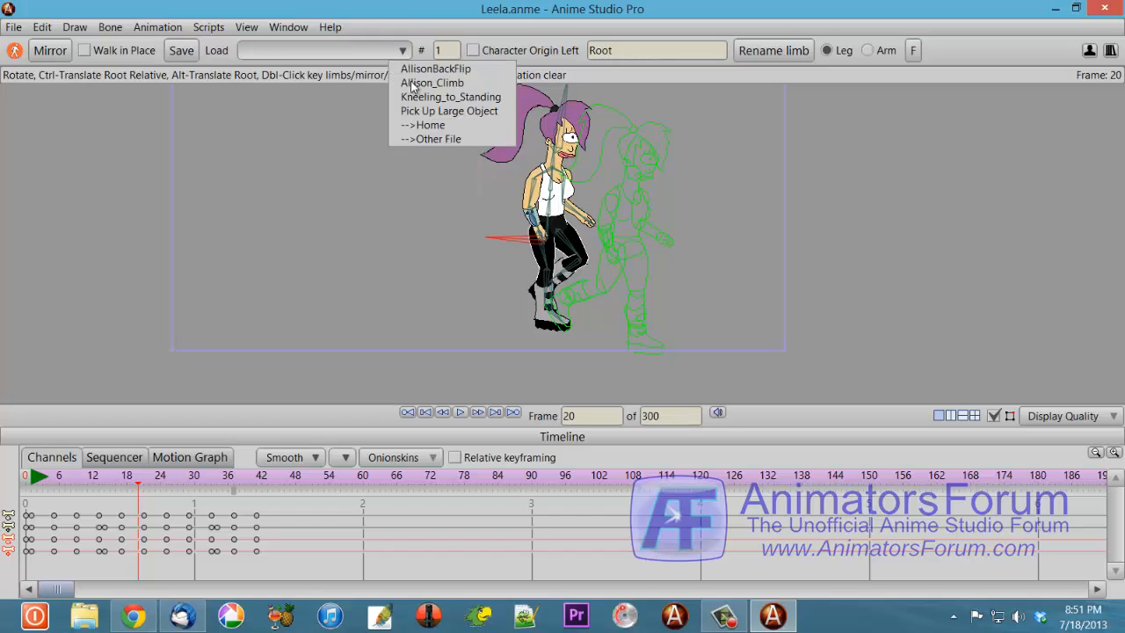
click(425, 125)
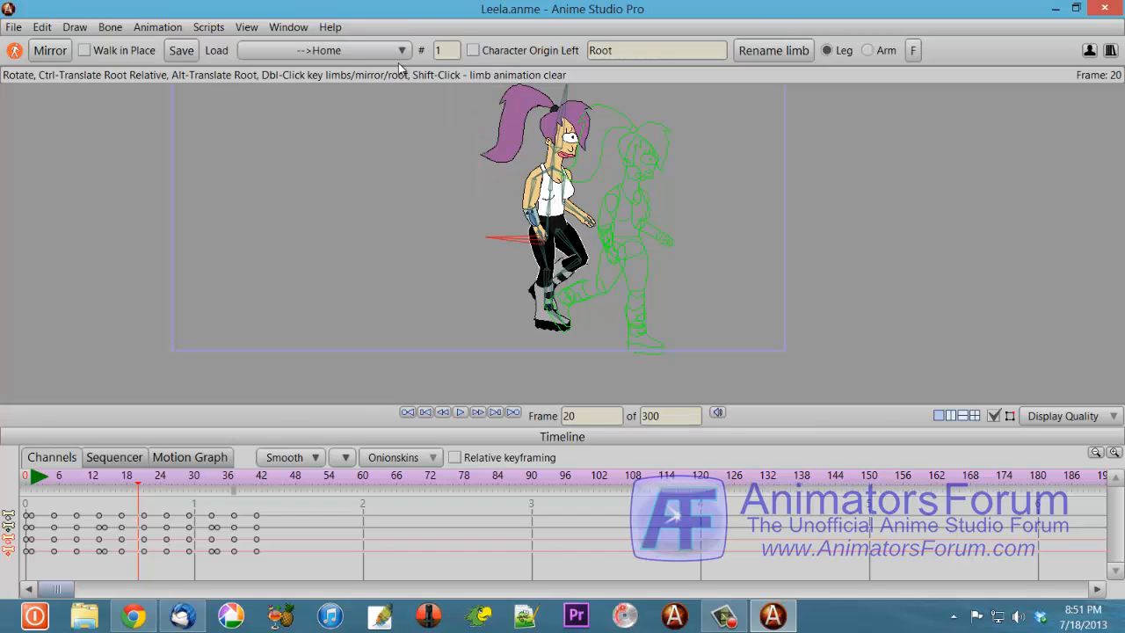
- Open the file browser for other bone animations, look through the Bone Animations folder, and cancel it
click(402, 52)
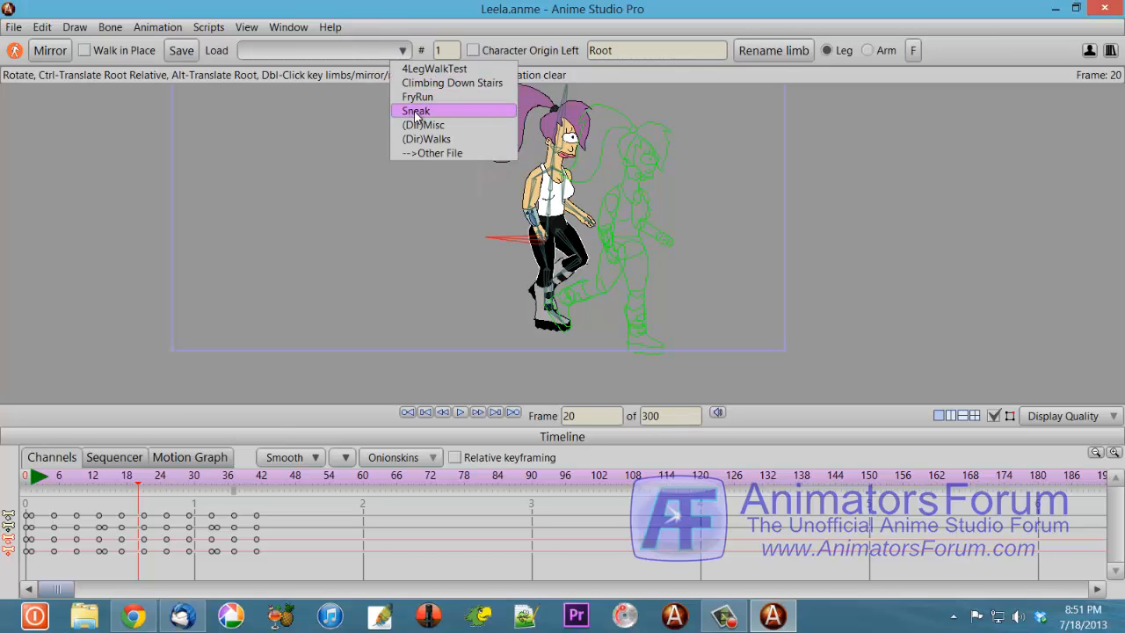
click(427, 154)
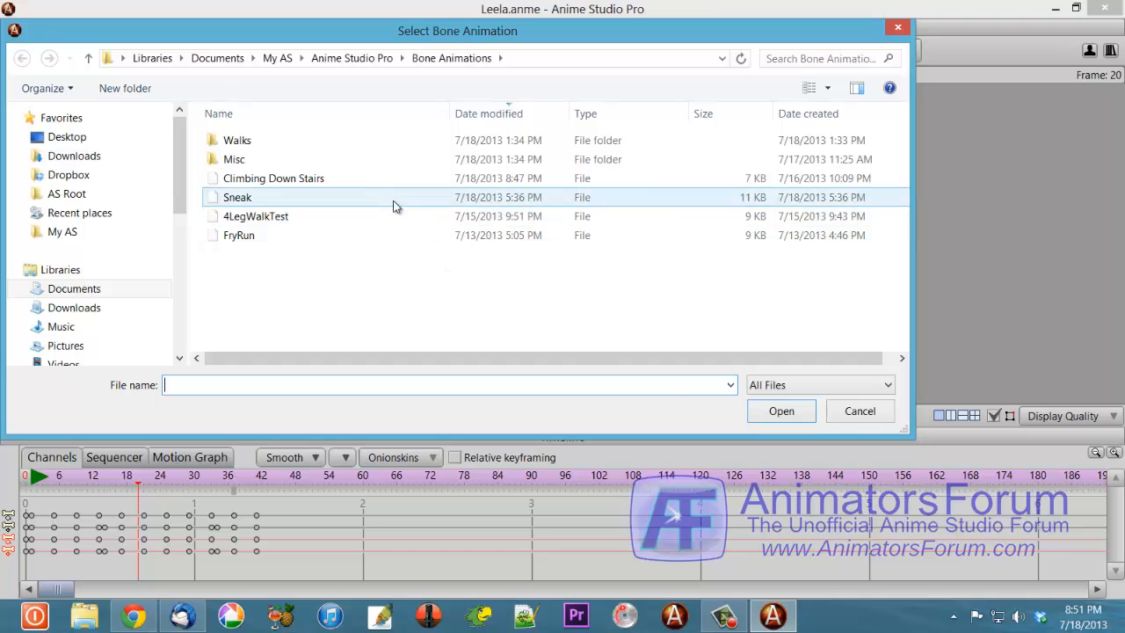
click(869, 412)
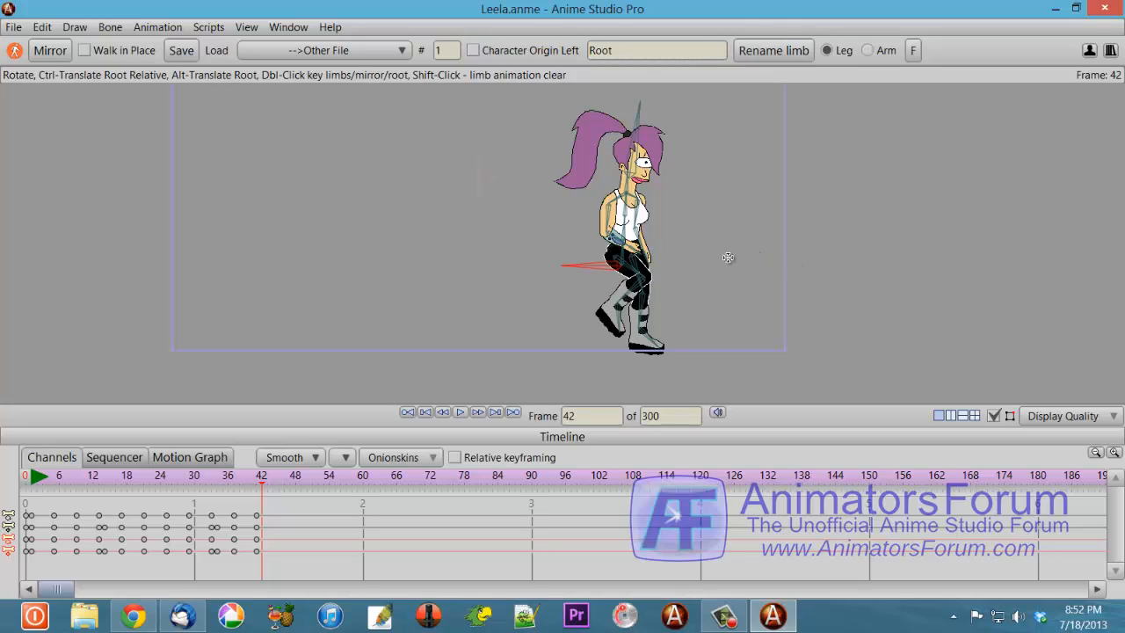
- Step backward from frame 42 through both halves of the walk to review the motion
key(Left)
key(Left)
key(Left)
key(Left)
key(Left)
key(Left)
key(Left)
key(Left)
key(Left)
key(Left)
key(Left)
key(Left)
key(Left)
key(Left)
key(Left)
key(Left)
key(Left)
key(Left)
key(Left)
key(Left)
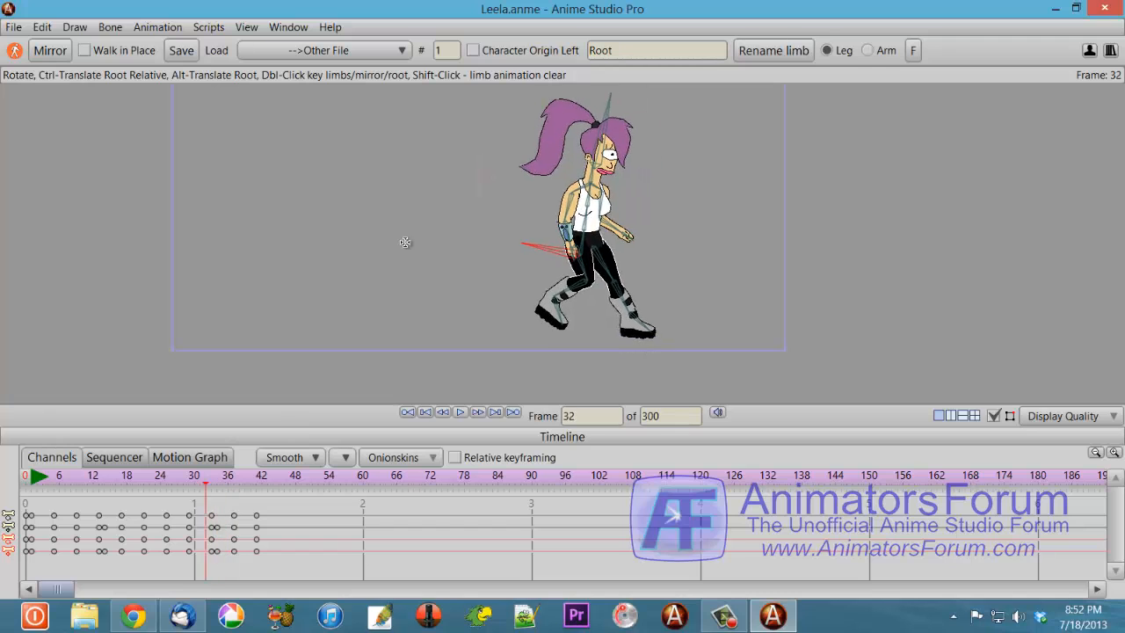
key(Left)
key(Left)
key(Left)
key(Left)
key(Left)
- Step forward through the full walk cycle to frame 42 to review it again
key(Right)
key(Right)
key(Right)
key(Right)
key(Right)
key(Right)
key(Right)
key(Right)
key(Right)
key(Right)
key(Right)
key(Right)
key(Right)
key(Right)
key(Right)
key(Right)
key(Right)
key(Right)
key(Right)
key(Right)
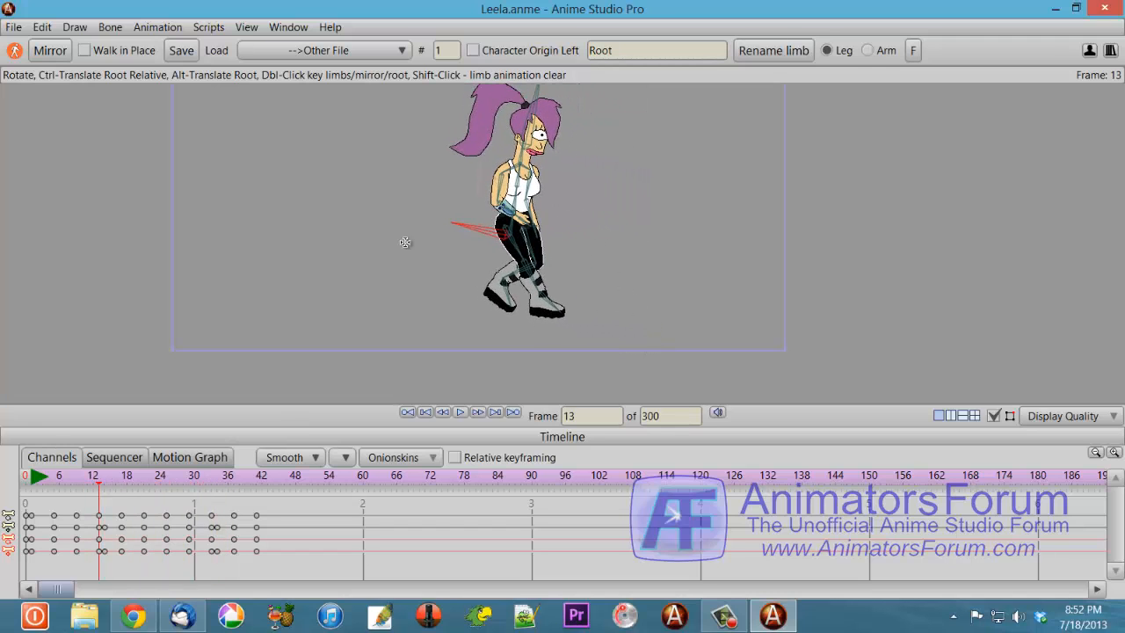
key(Right)
key(Right)
key(Right)
key(Right)
key(Right)
key(Right)
key(Right)
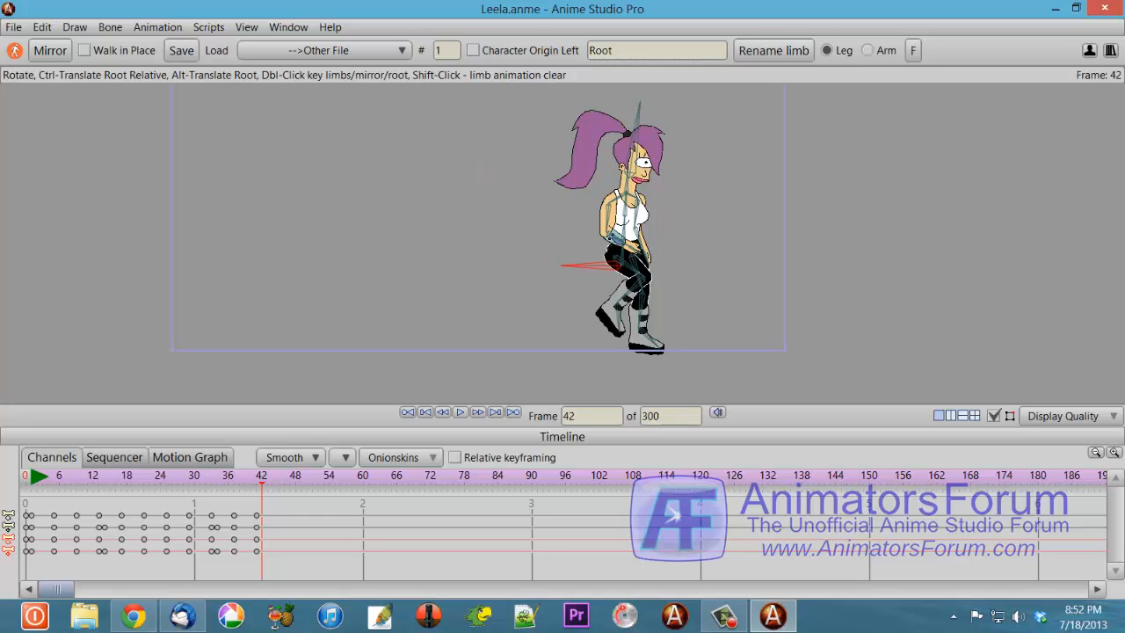
- Try flipping the entire layer horizontally at frame 42, and flip it back
key(m)
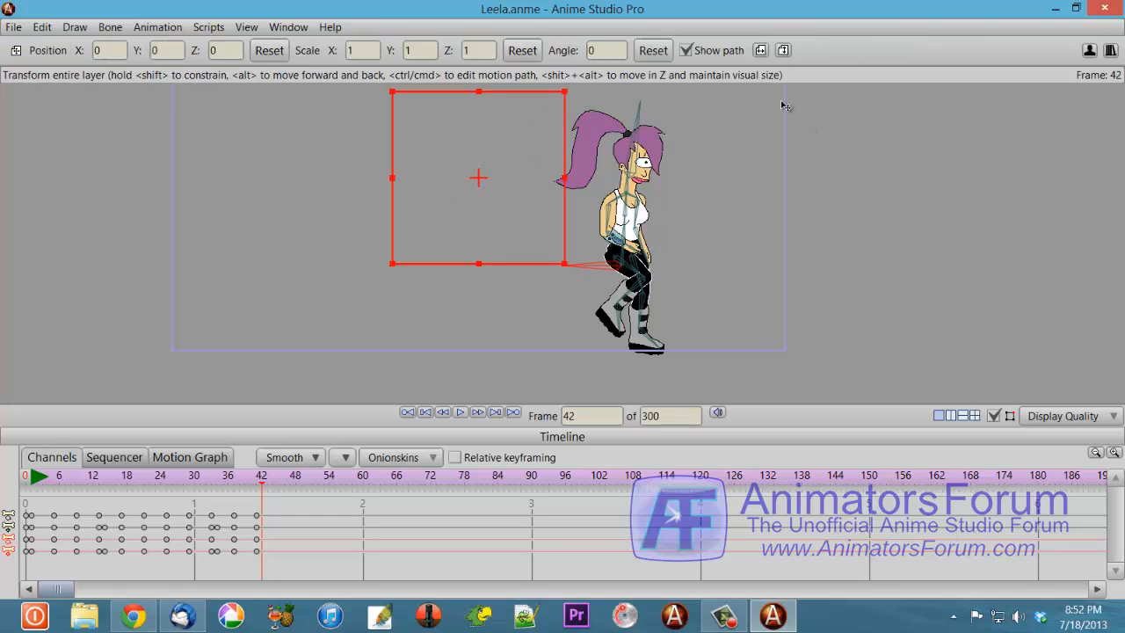
click(761, 50)
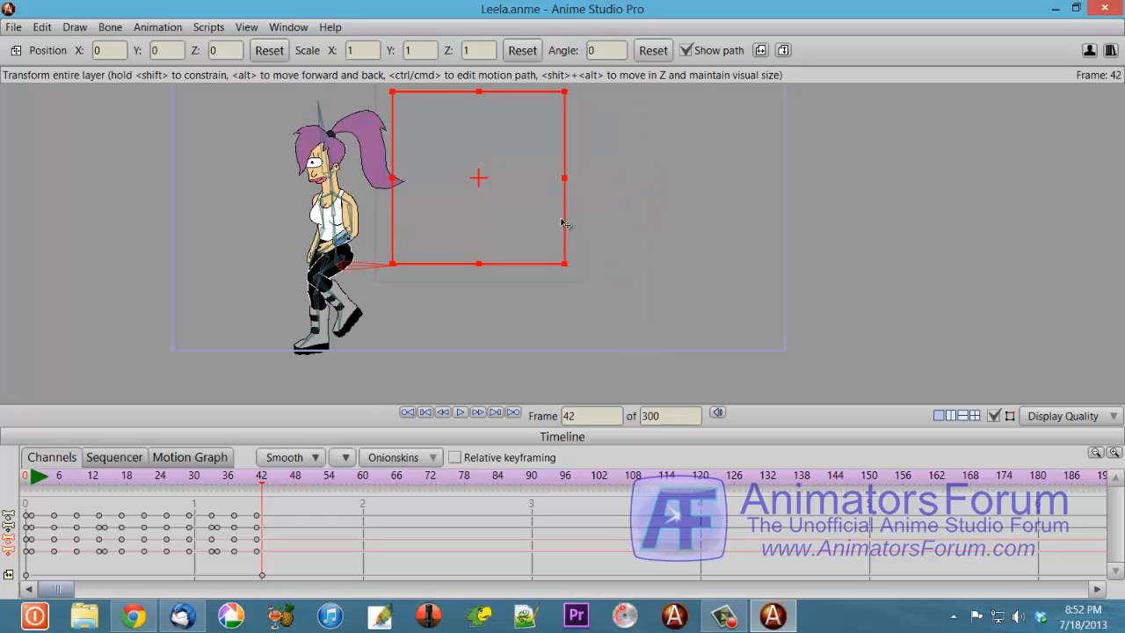
click(759, 51)
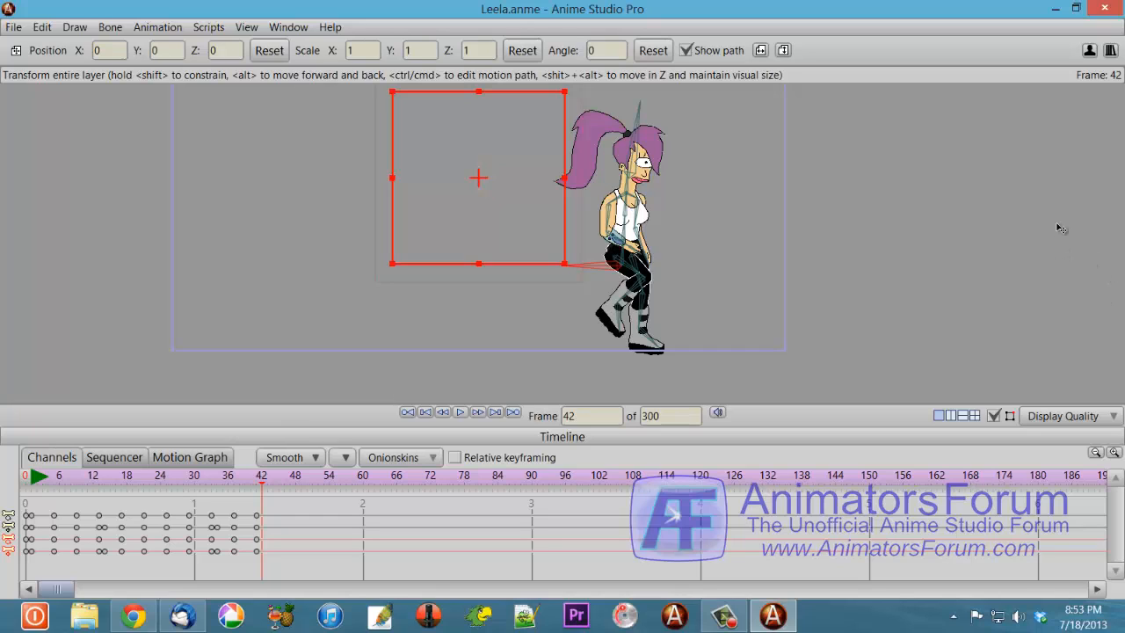
- Flip the character with the walk tool at frame 42 and move its root back to its frame 41 position
key(z)
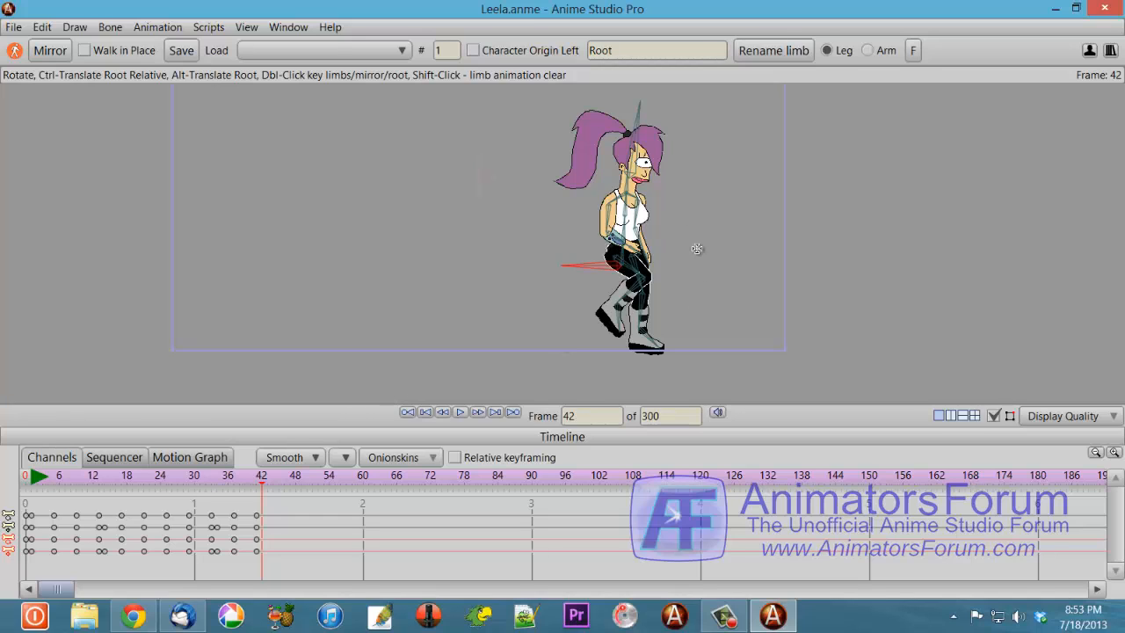
click(912, 50)
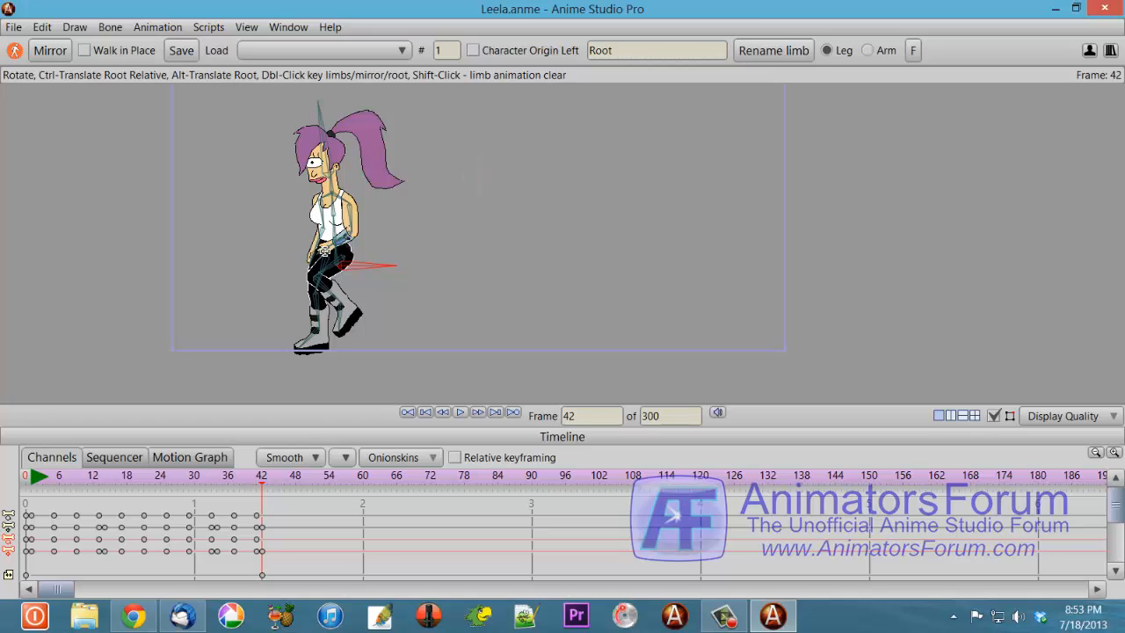
key(Left)
key(Right)
key(Left)
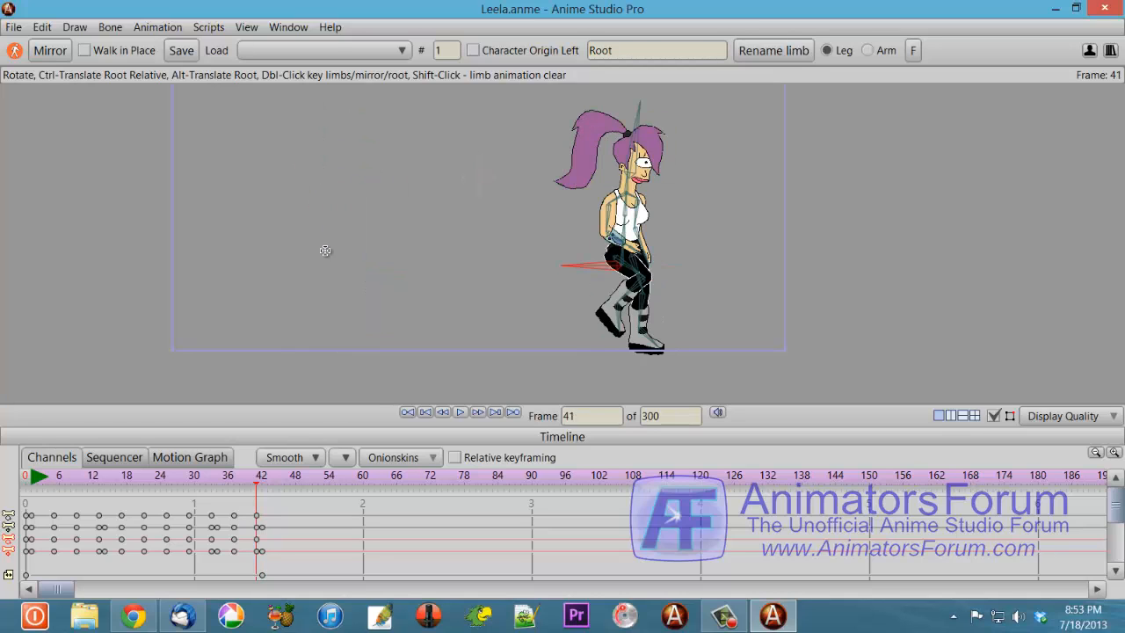
key(Right)
key(Left)
key(Right)
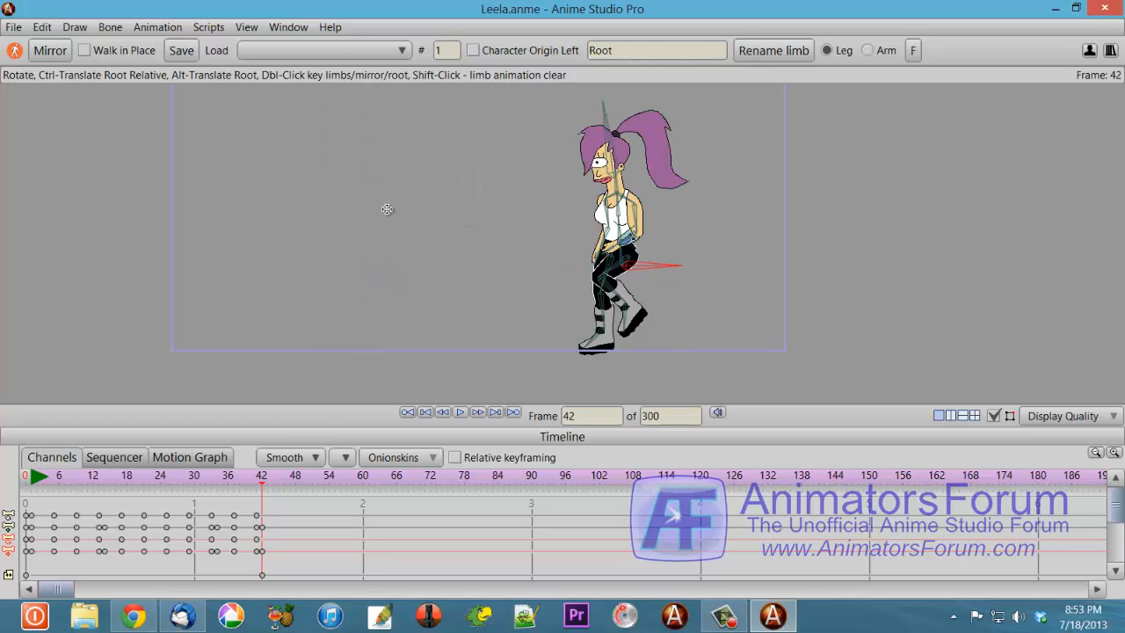
- Step back and forth between frames 40 and 46 to check the character's turn, ending at frame 46
key(Right)
key(Right)
key(Right)
key(Right)
key(Left)
key(Left)
key(Left)
key(Left)
key(Left)
key(Left)
key(Right)
key(Right)
key(Right)
key(Right)
key(Right)
key(Right)
- Load the FryRun bone animation at frame 46 and play the sequence from its opening frames through frame 119
click(404, 56)
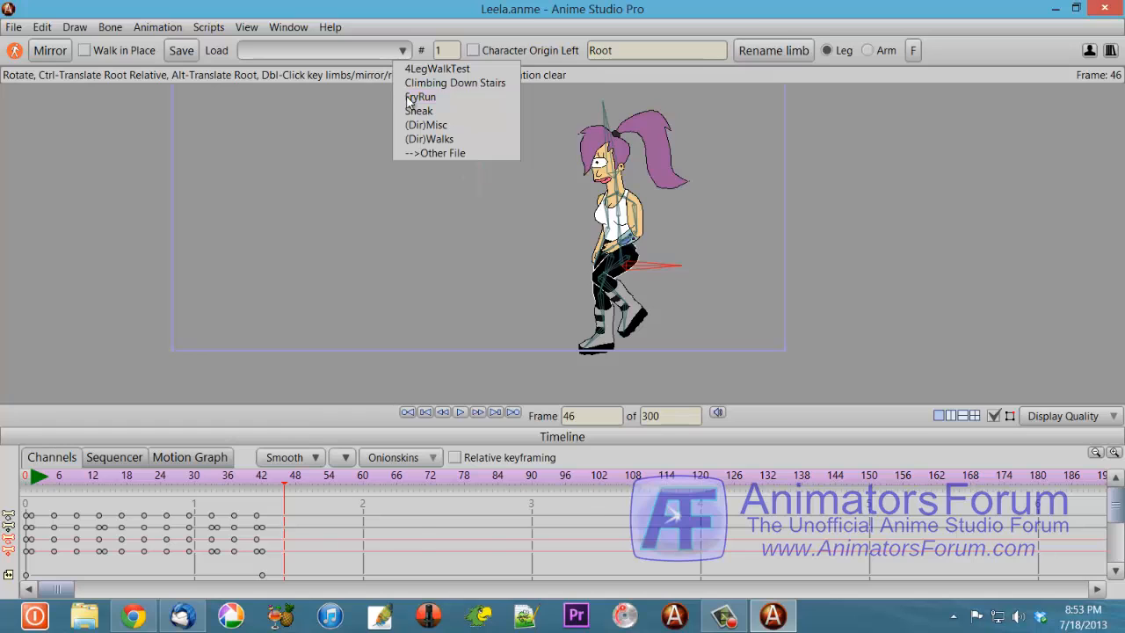
click(406, 97)
click(64, 479)
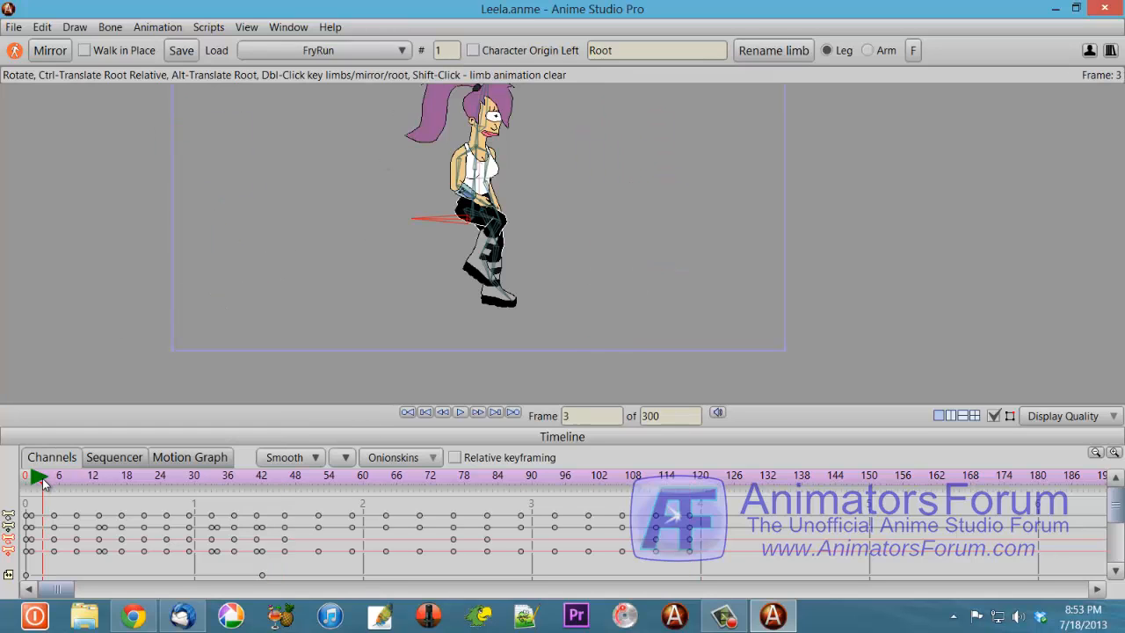
key(space)
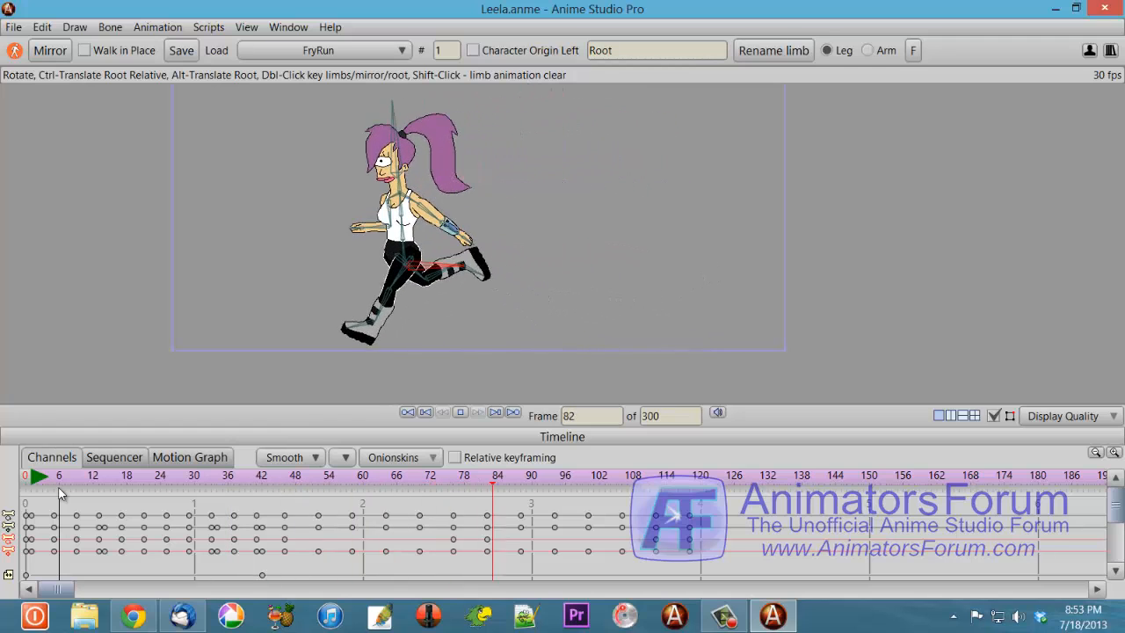
key(space)
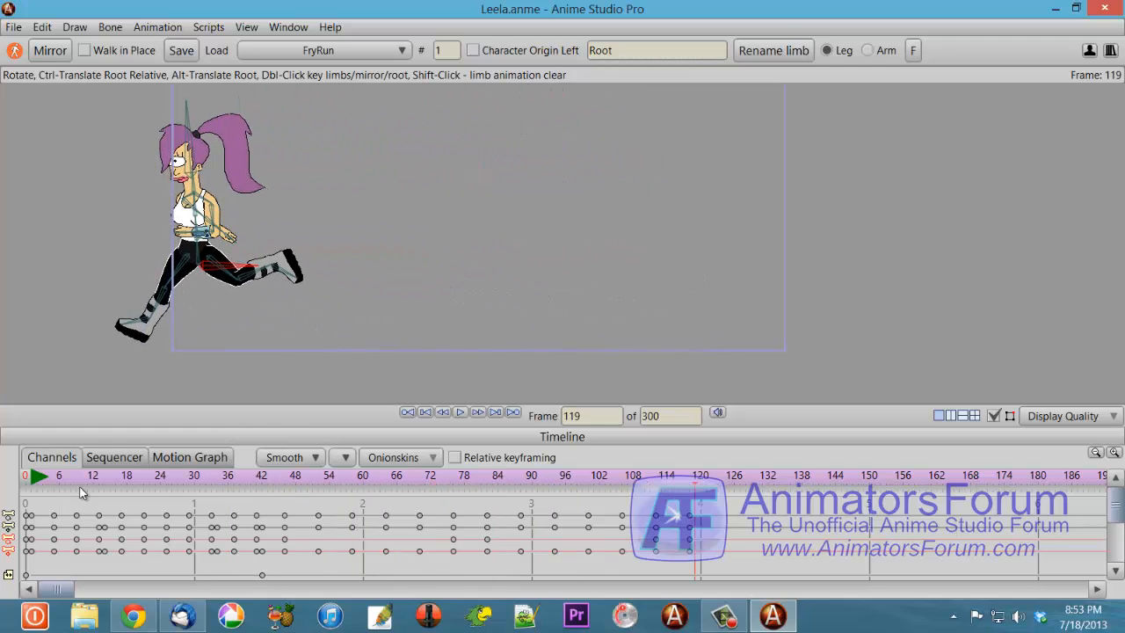
- Flip the character at frame 119 and move its root back to where the run ends at frame 118
click(912, 52)
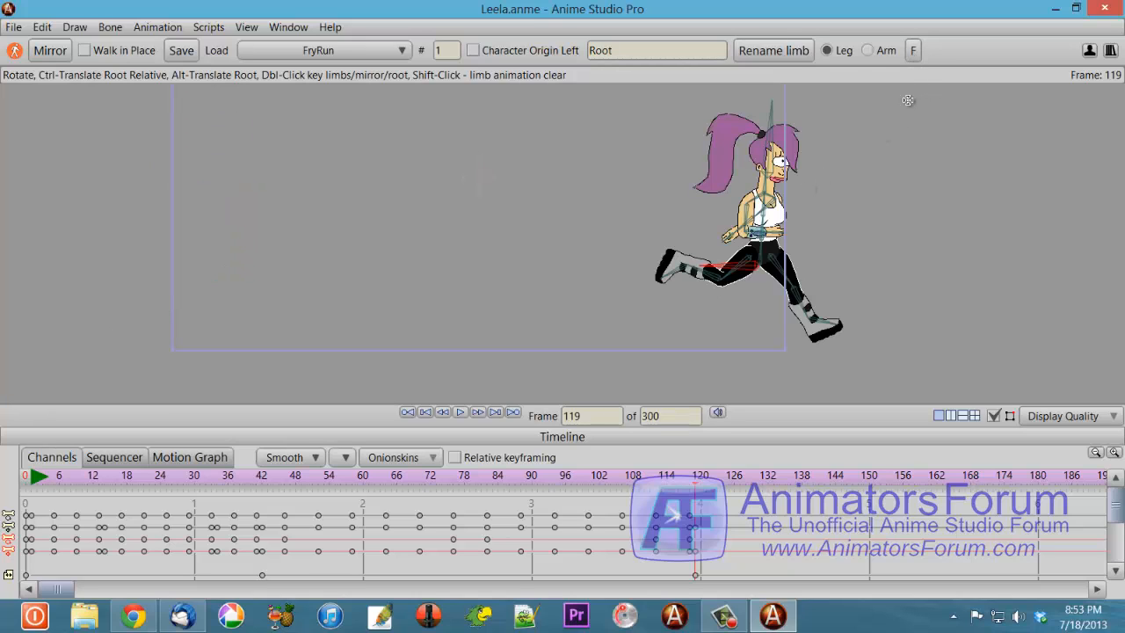
key(Left)
key(Right)
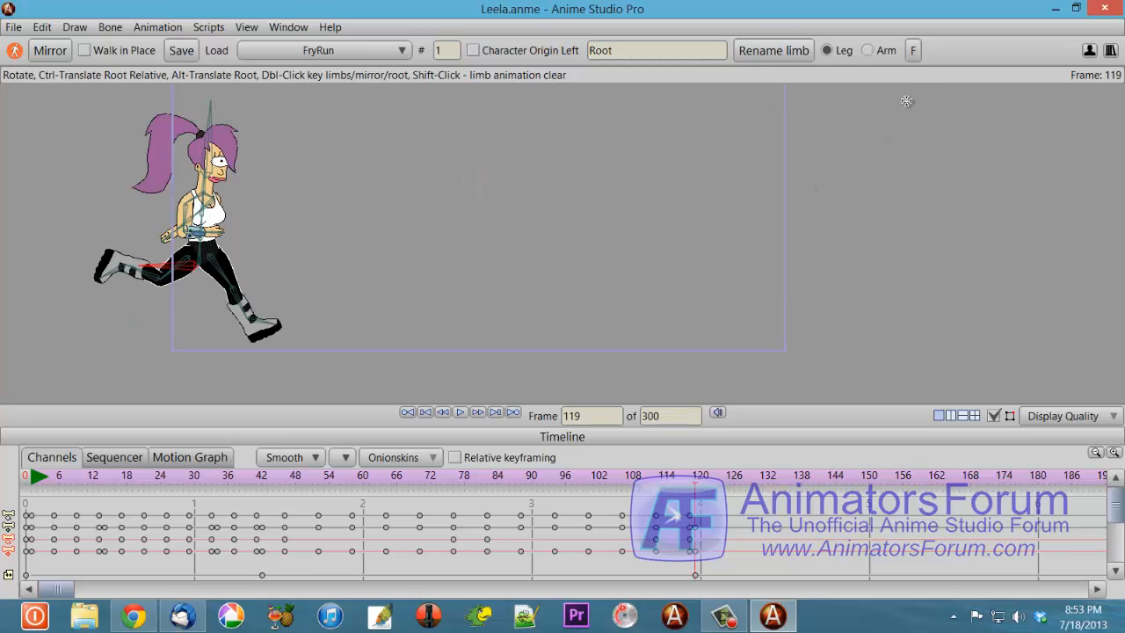
- Load the Pick Up Large Object animation from the Misc folder at frame 119 and scrub to frame 138 to preview it
click(383, 53)
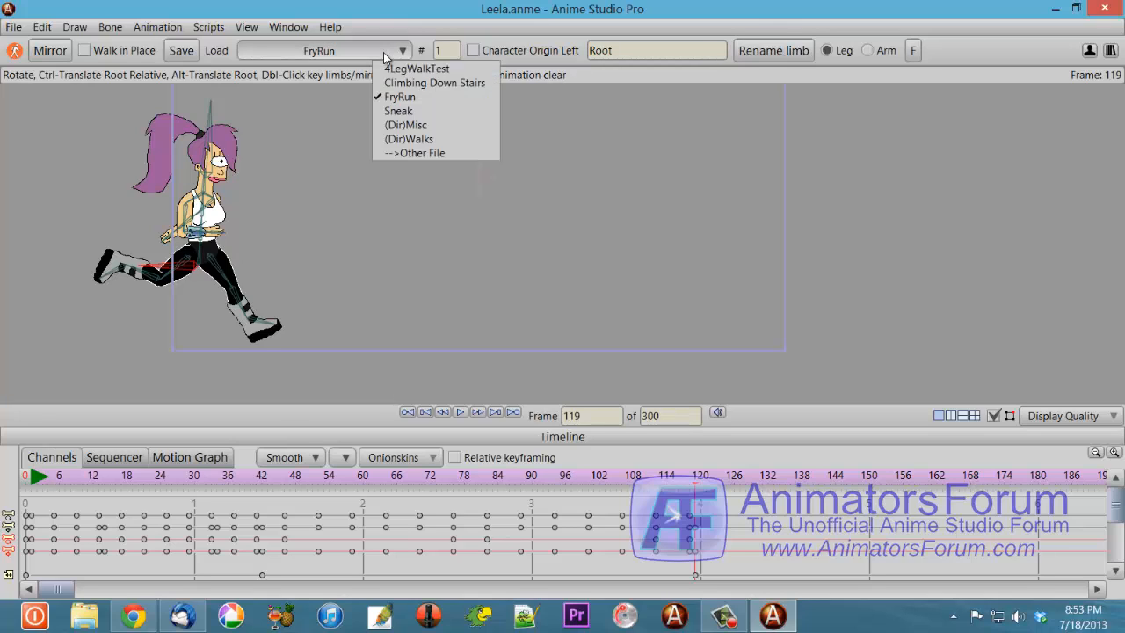
click(407, 128)
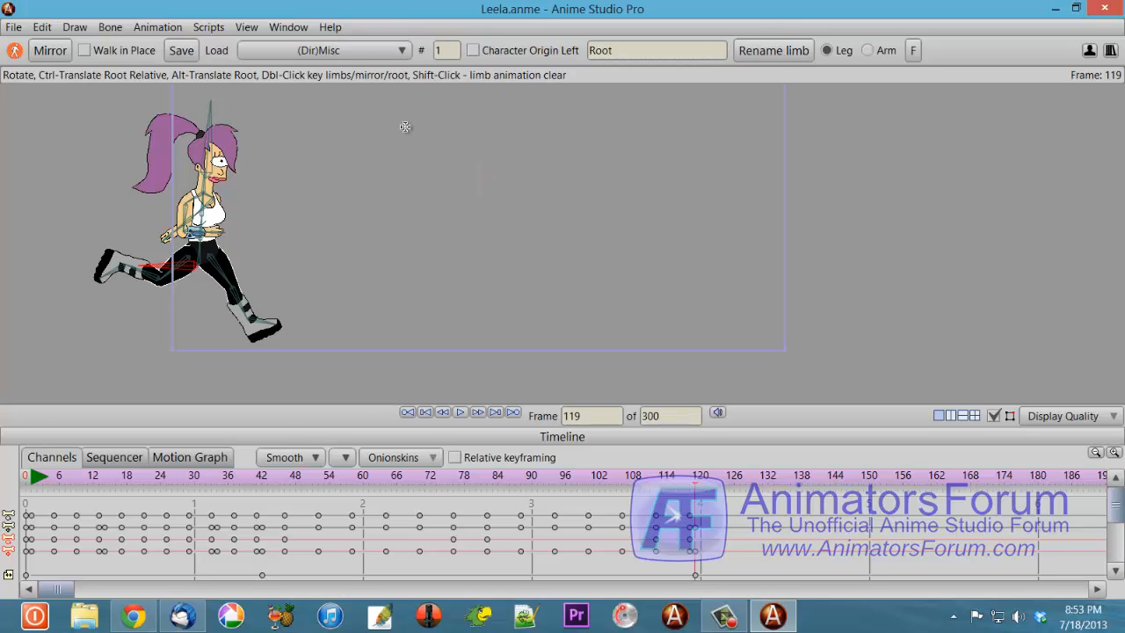
click(401, 52)
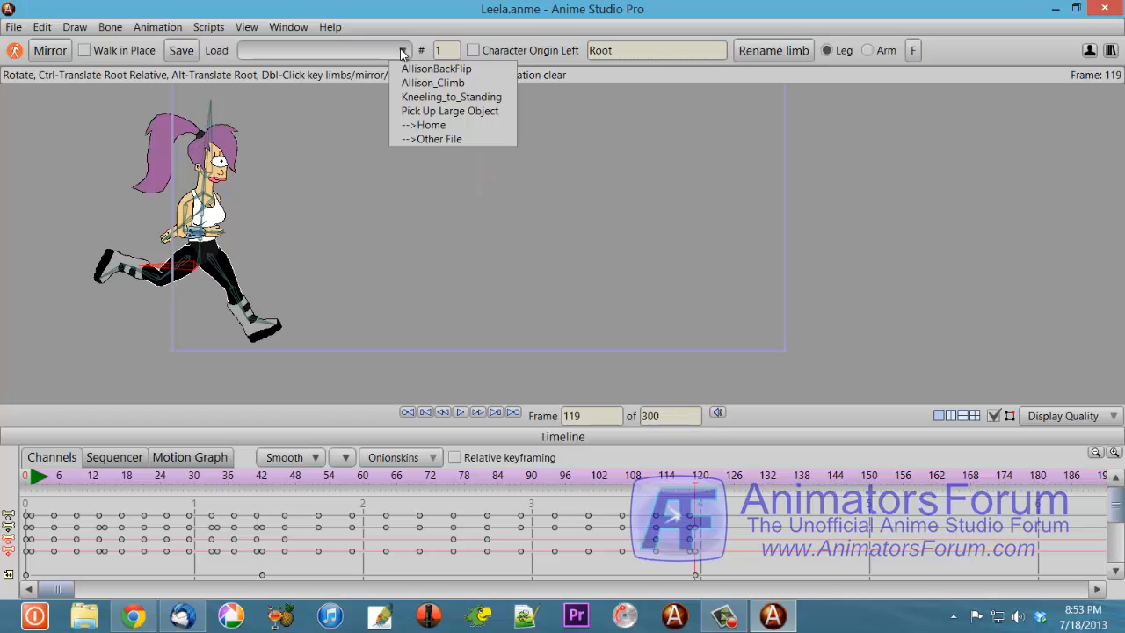
click(406, 111)
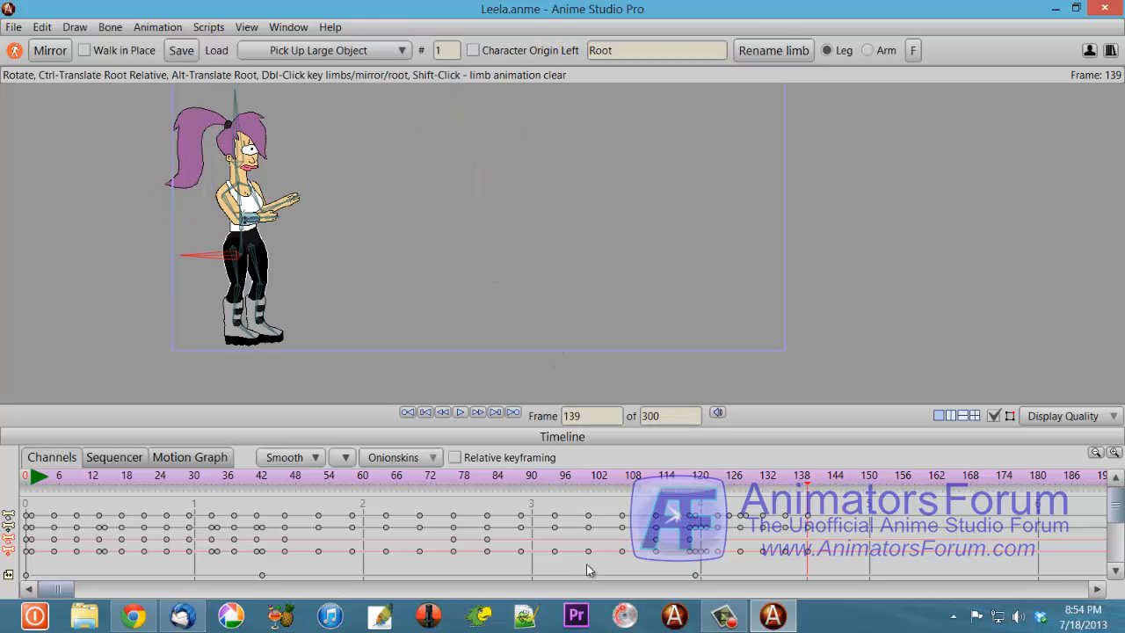
drag(594, 479, 801, 481)
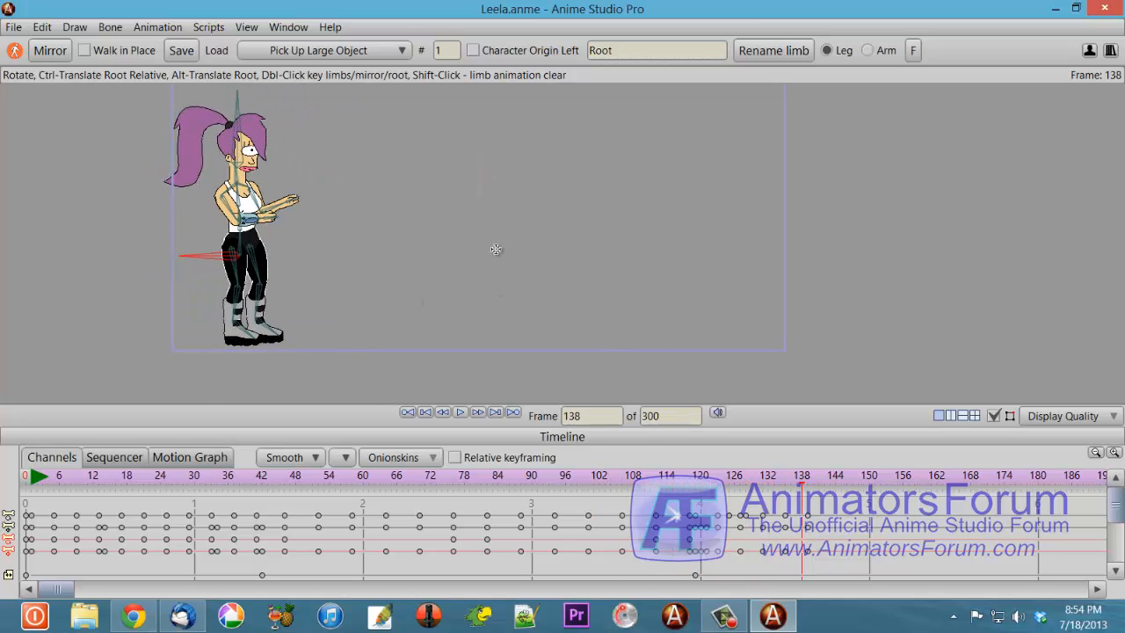